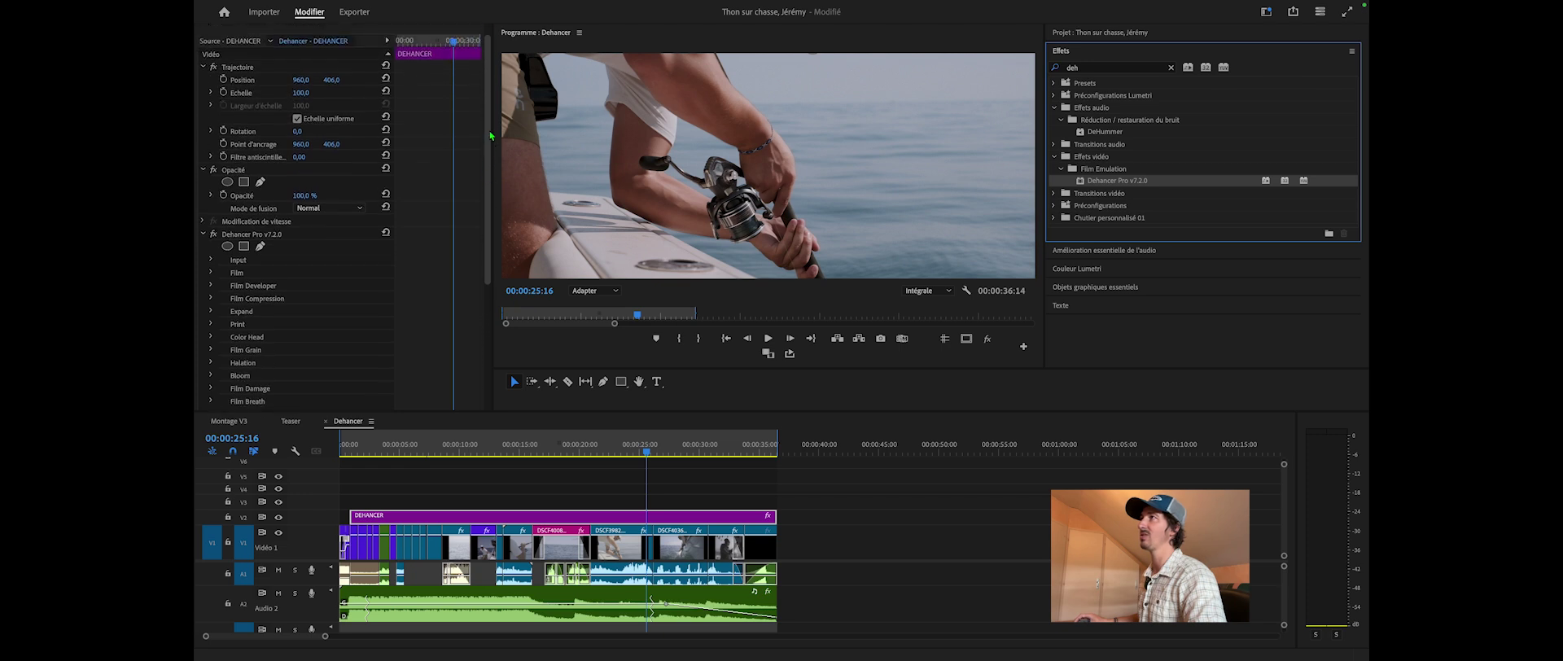
Step: Set the input camera of the Dehancer effect to Fujifilm / X-T4 / F-Log
{"action": "left_click", "coordinate": [251, 156]}
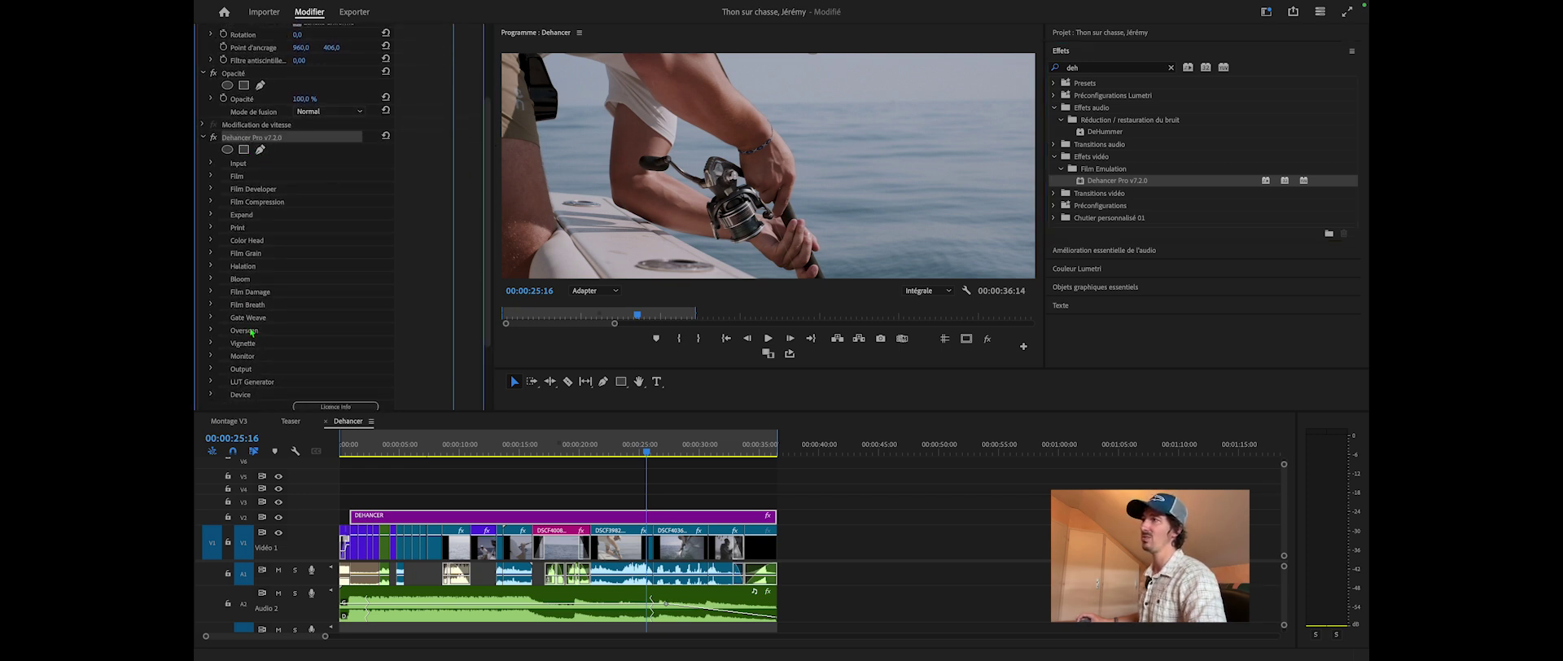
{"action": "left_click", "coordinate": [214, 163]}
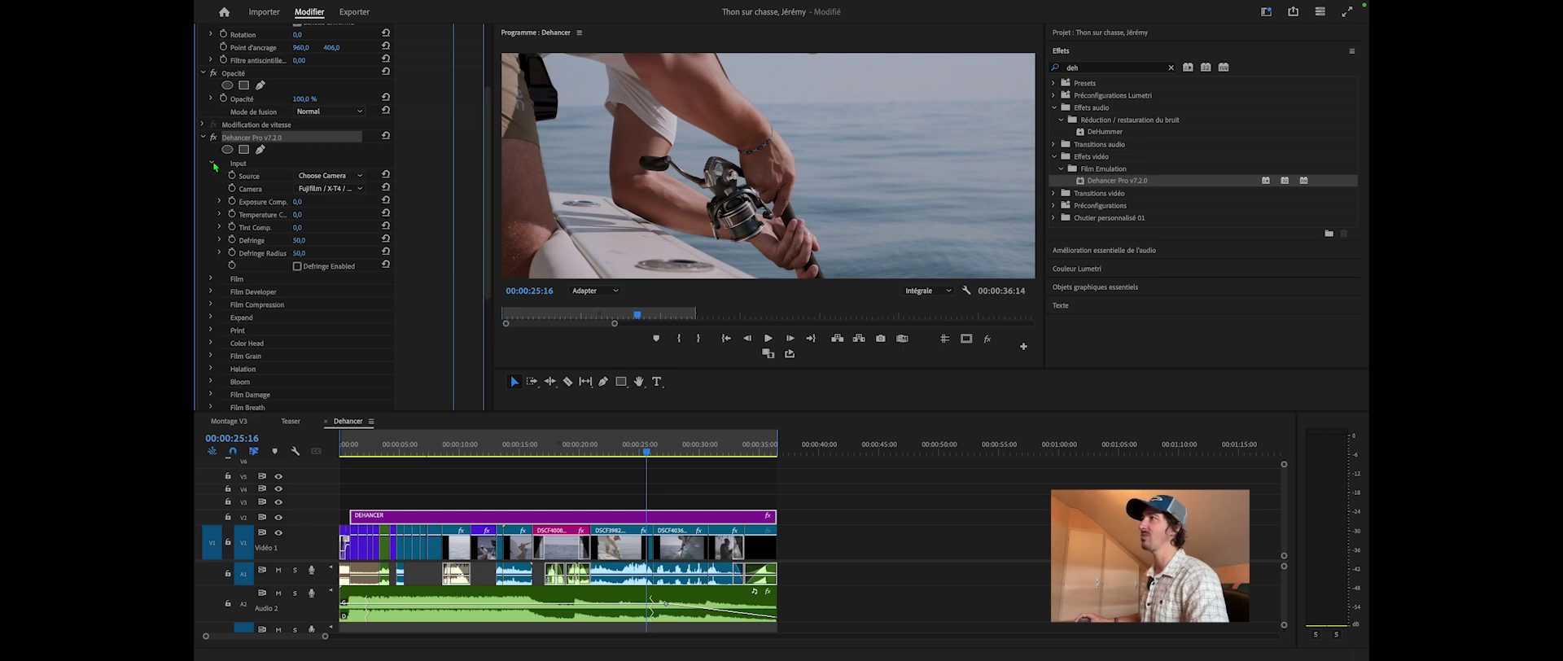
{"action": "left_click", "coordinate": [347, 191]}
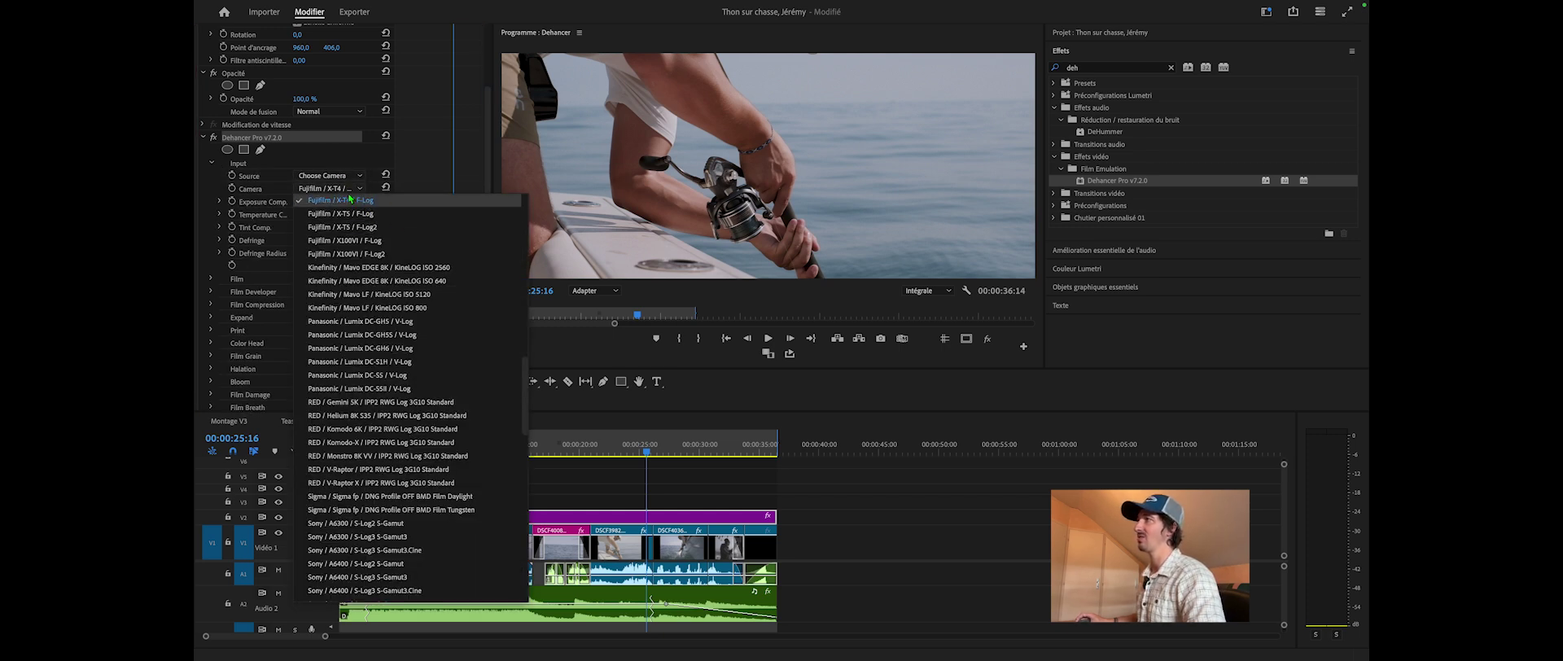
{"action": "left_click", "coordinate": [340, 188]}
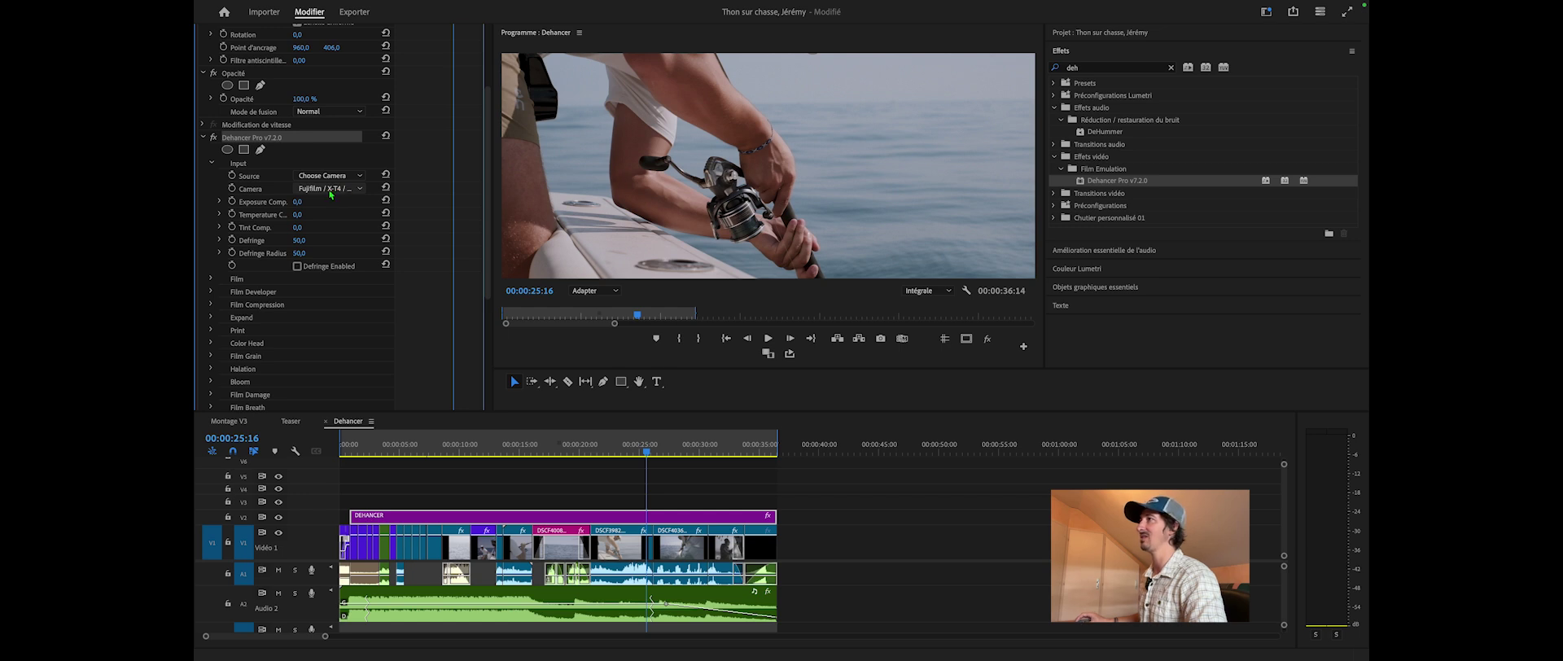
{"action": "left_click", "coordinate": [352, 190]}
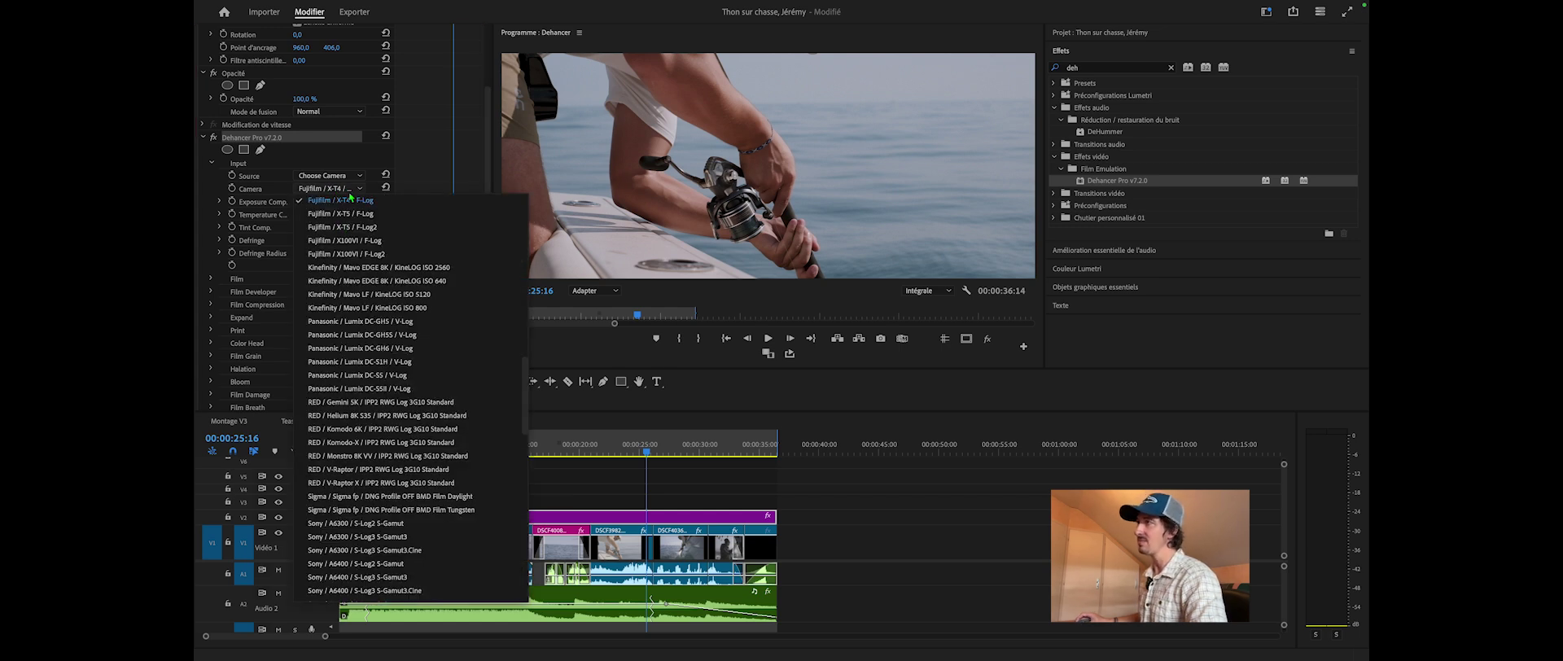
{"action": "left_click", "coordinate": [350, 199]}
{"action": "left_click", "coordinate": [211, 164]}
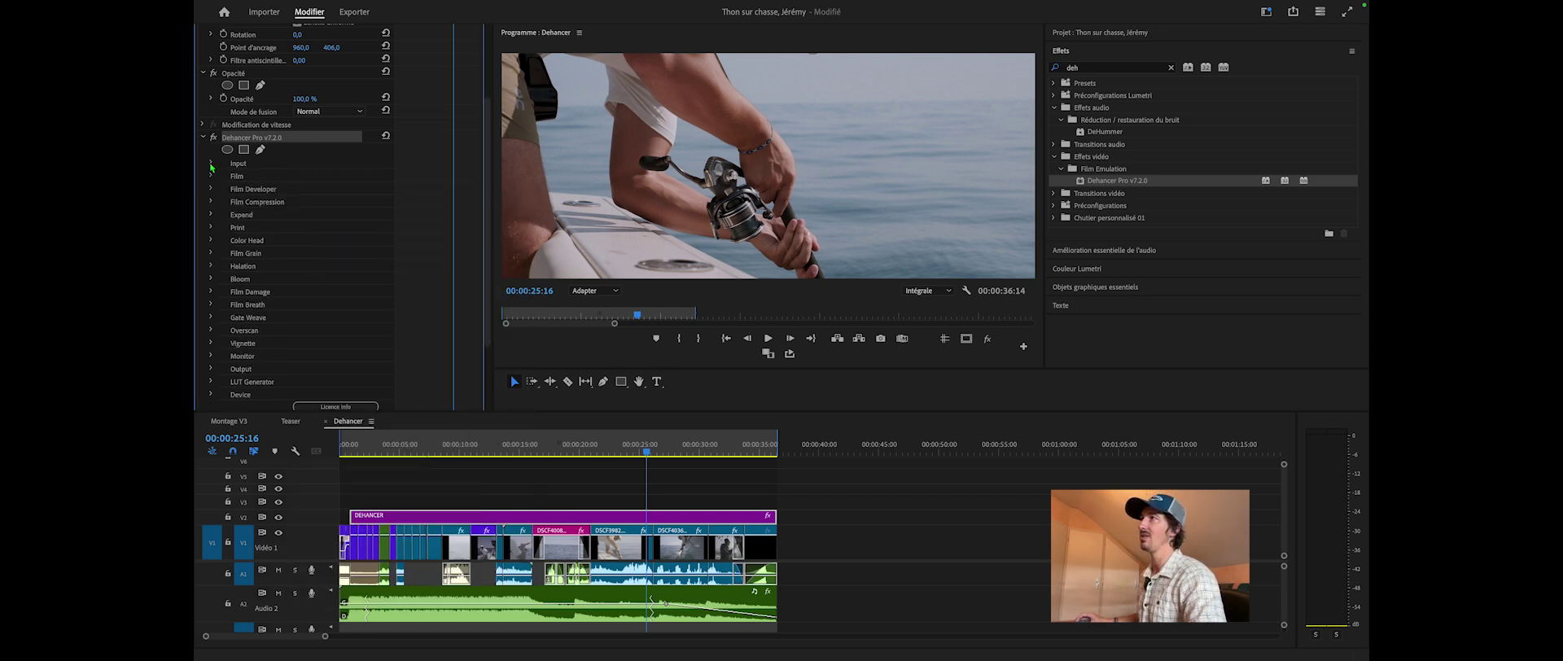
Step: Try the Kodak Ultramax 400 and Kodak Vision3 250D film profiles in the Dehancer effect
{"action": "left_click", "coordinate": [211, 176]}
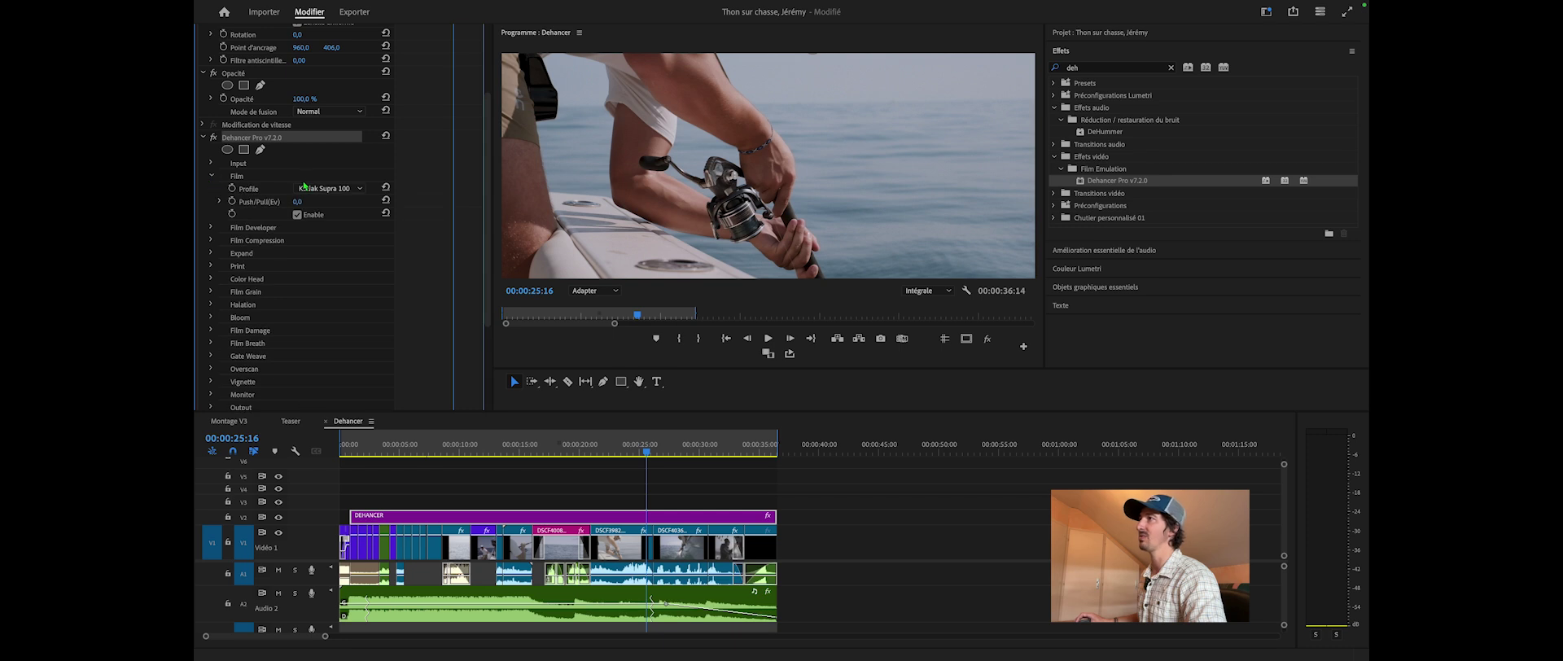
{"action": "left_click", "coordinate": [344, 192]}
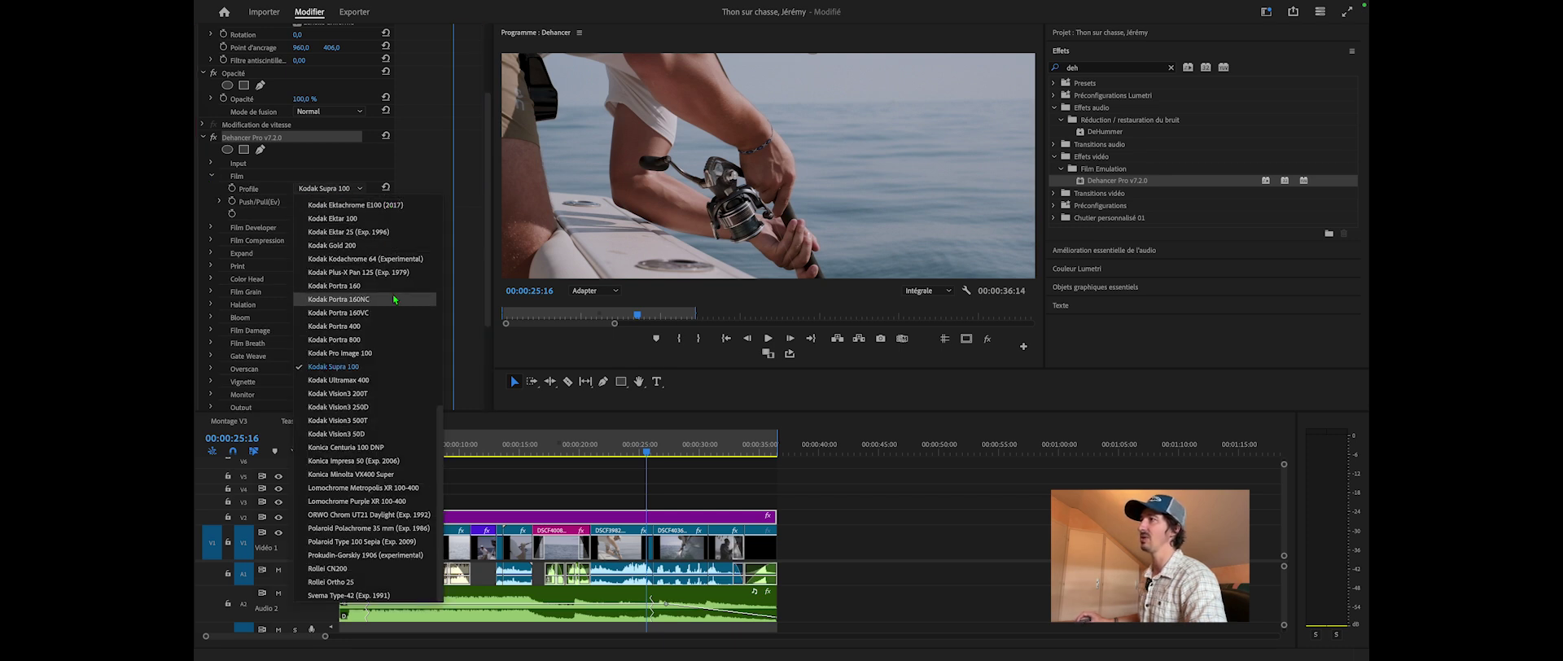
{"action": "scroll", "coordinate": [382, 341], "scroll_direction": "up", "scroll_amount": 8}
{"action": "left_click_drag", "start_coordinate": [454, 305], "coordinate": [438, 459]}
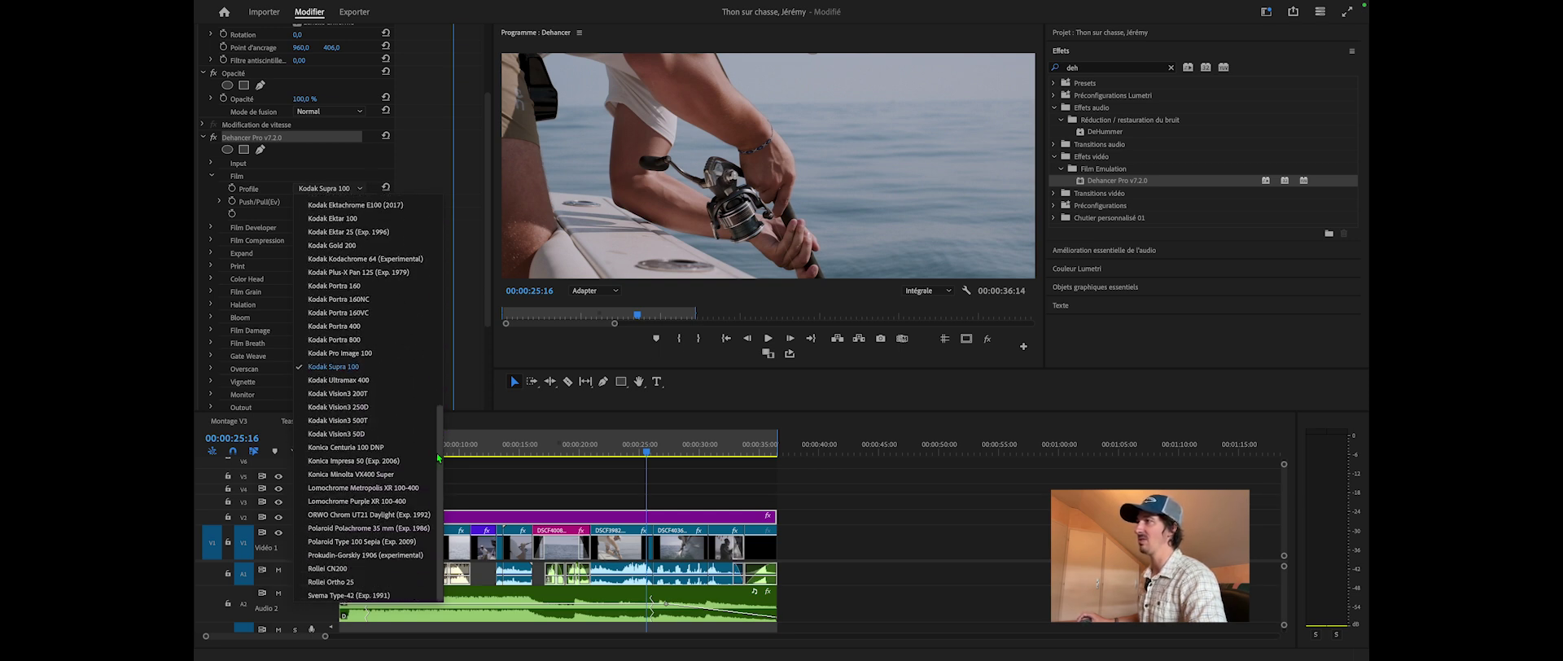
{"action": "left_click", "coordinate": [374, 379]}
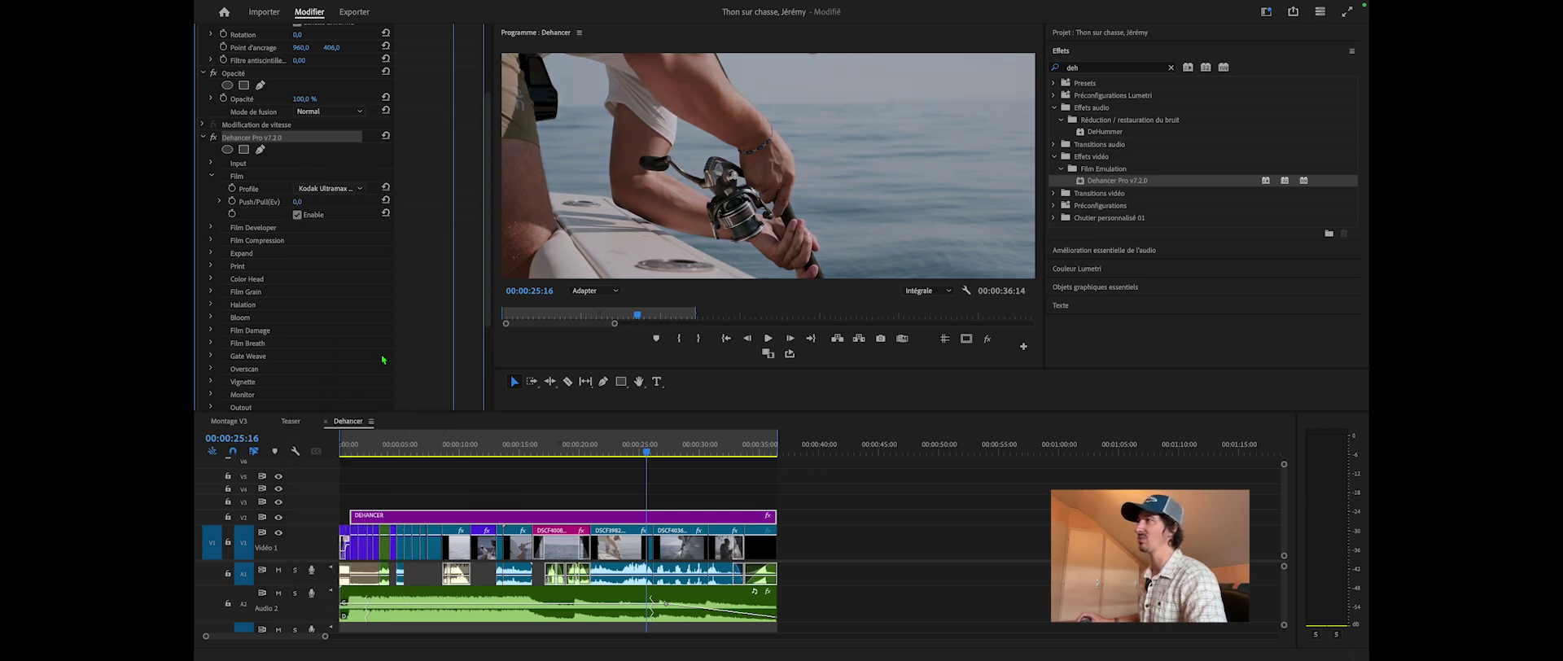
{"action": "left_click", "coordinate": [350, 196]}
{"action": "left_click", "coordinate": [367, 410]}
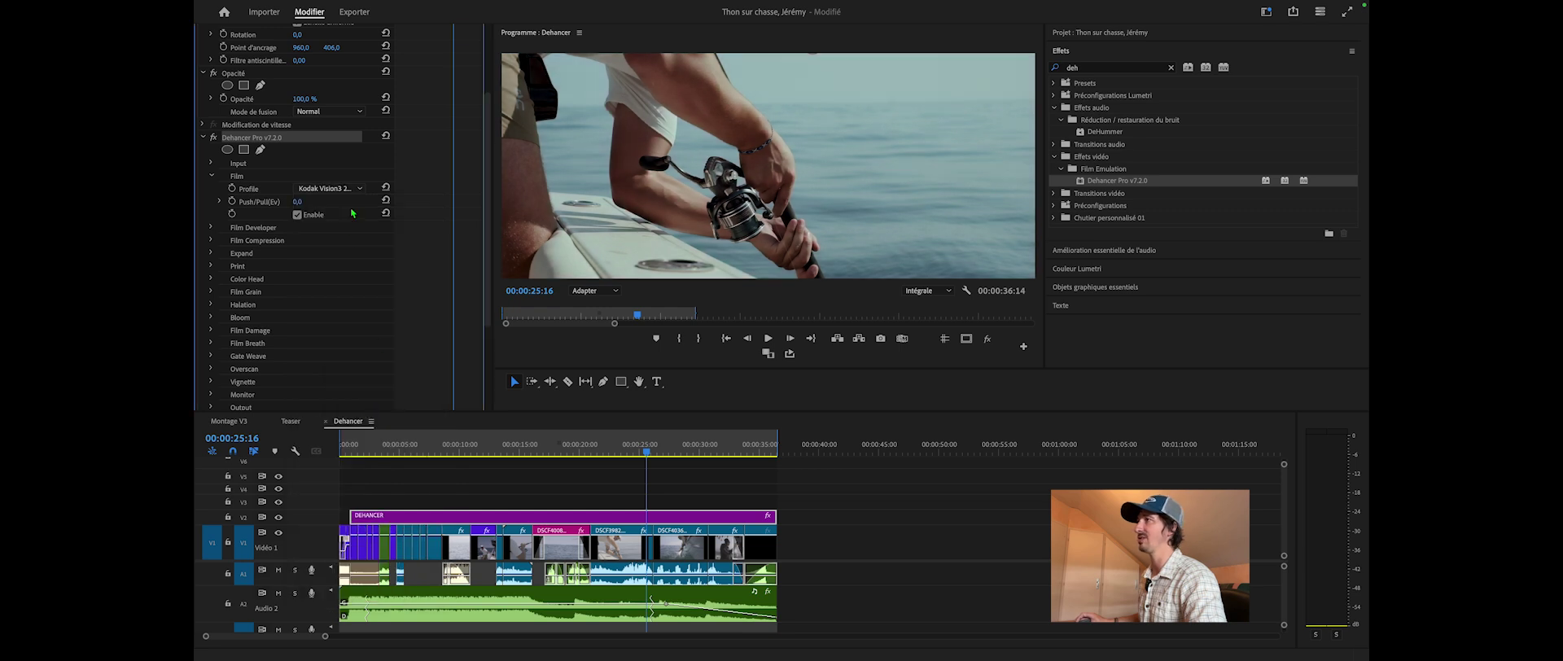
{"action": "left_click", "coordinate": [352, 192]}
{"action": "left_click", "coordinate": [344, 374]}
{"action": "left_click", "coordinate": [212, 176]}
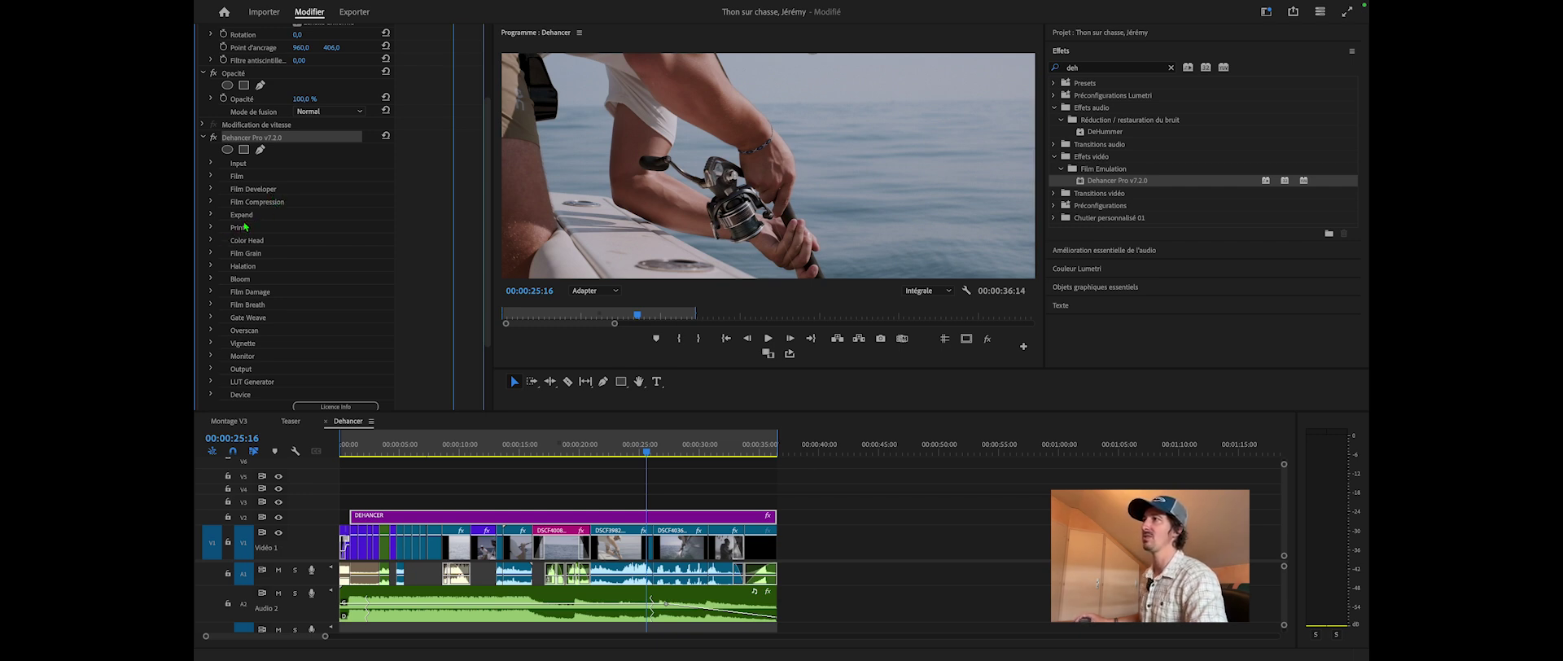
Step: Try the Kodak 2383 and Fujifilm 3513 print film profiles and return to Kodak Endura Glossy Paper
{"action": "left_click", "coordinate": [211, 228]}
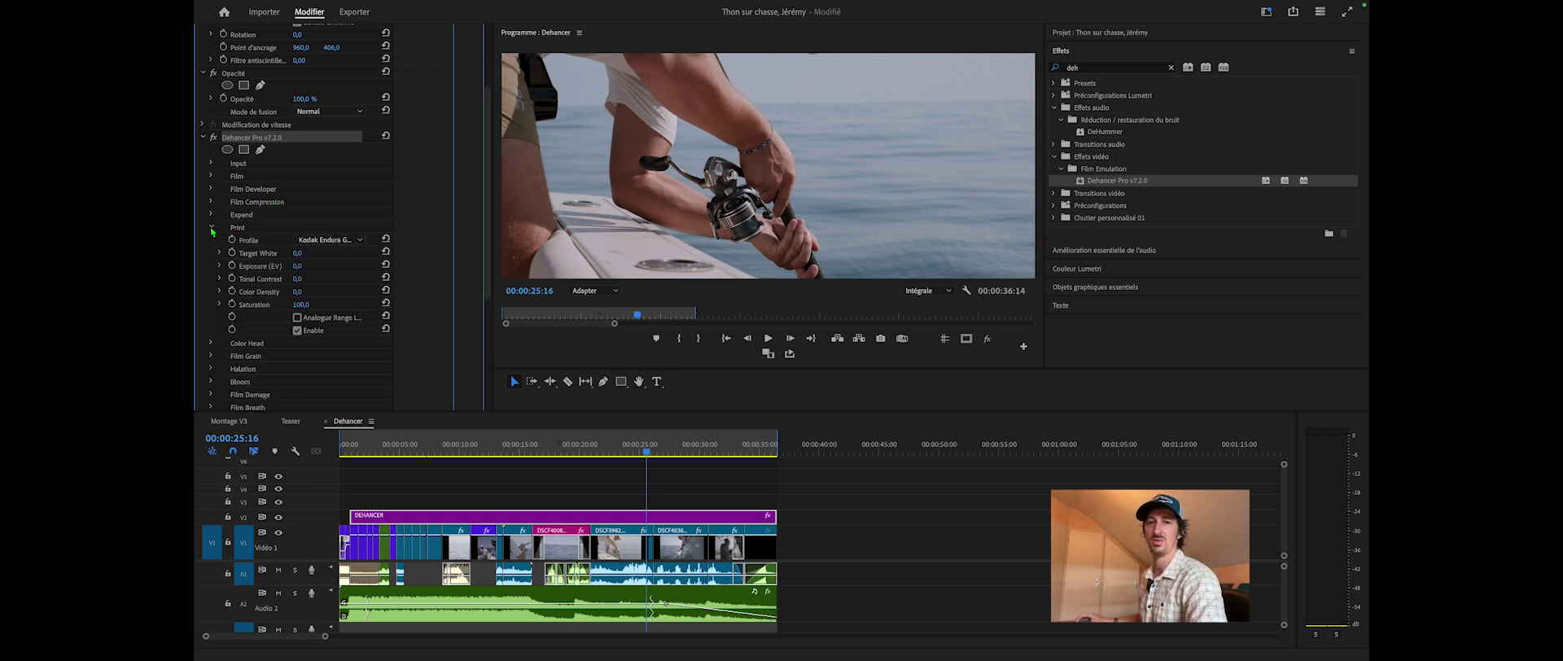
{"action": "left_click", "coordinate": [350, 240]}
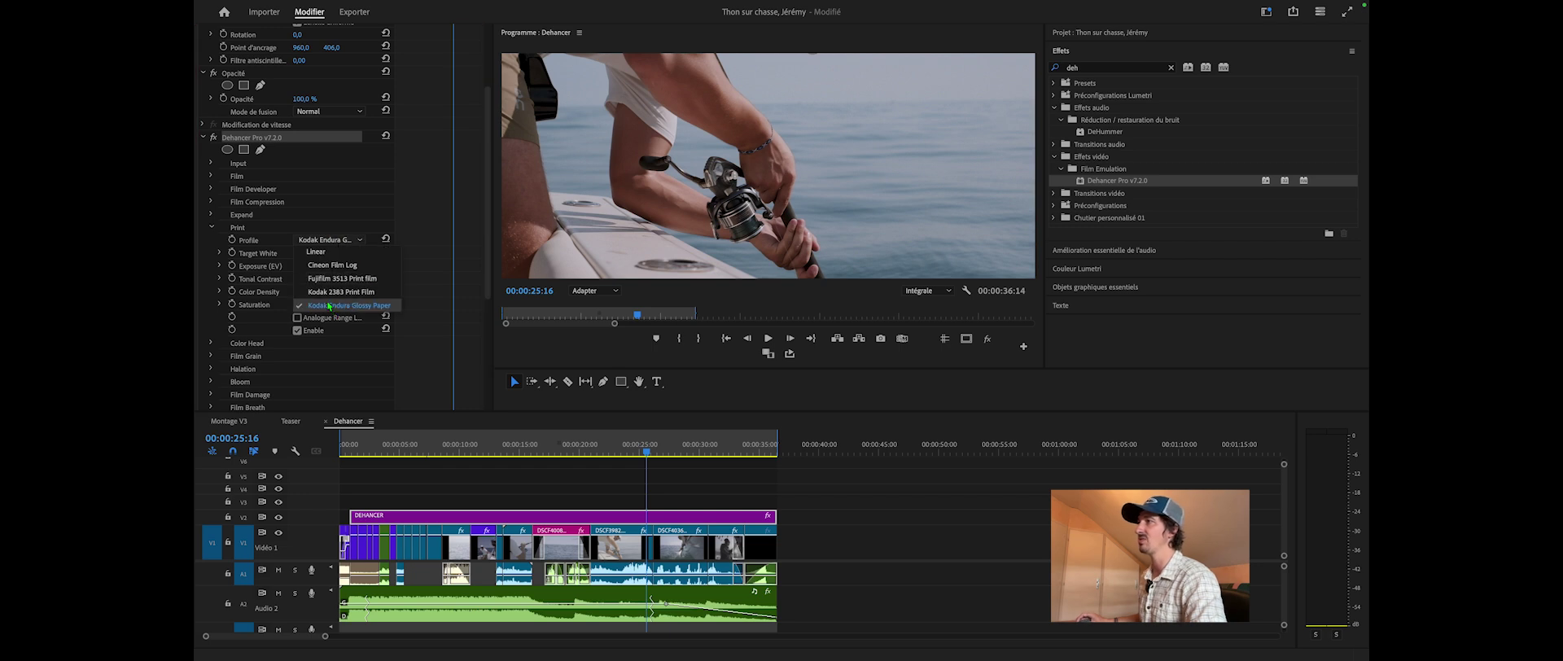
{"action": "left_click", "coordinate": [348, 292]}
{"action": "left_click", "coordinate": [350, 239]}
{"action": "left_click", "coordinate": [363, 278]}
{"action": "left_click", "coordinate": [352, 240]}
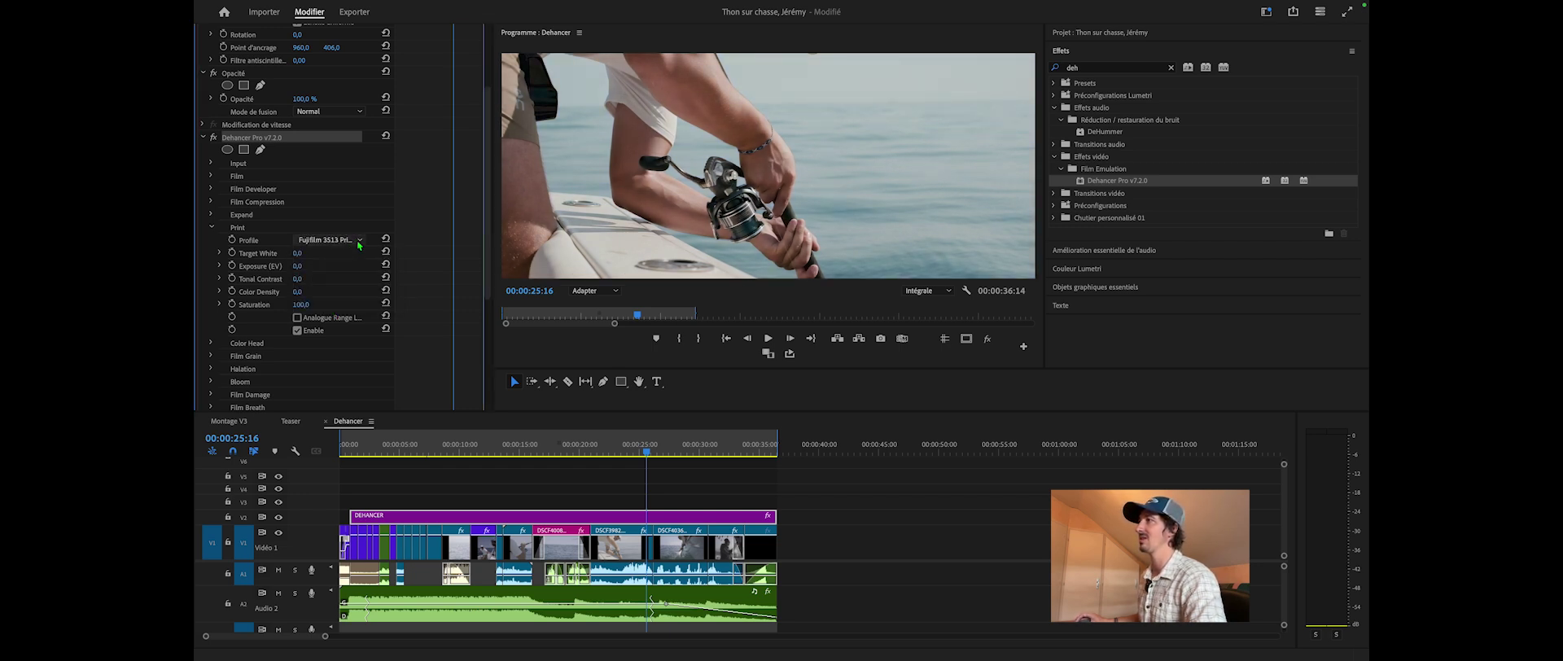
{"action": "left_click", "coordinate": [361, 308]}
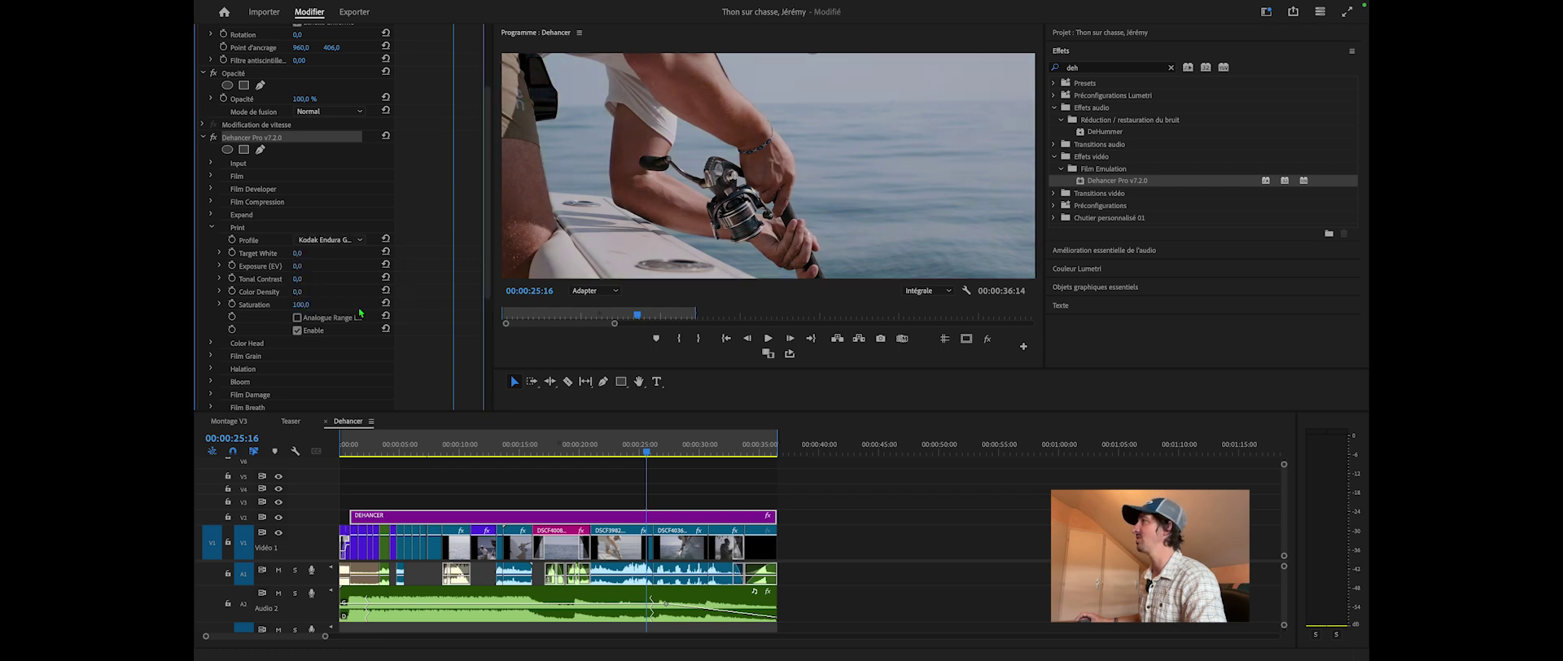
{"action": "left_click", "coordinate": [211, 229]}
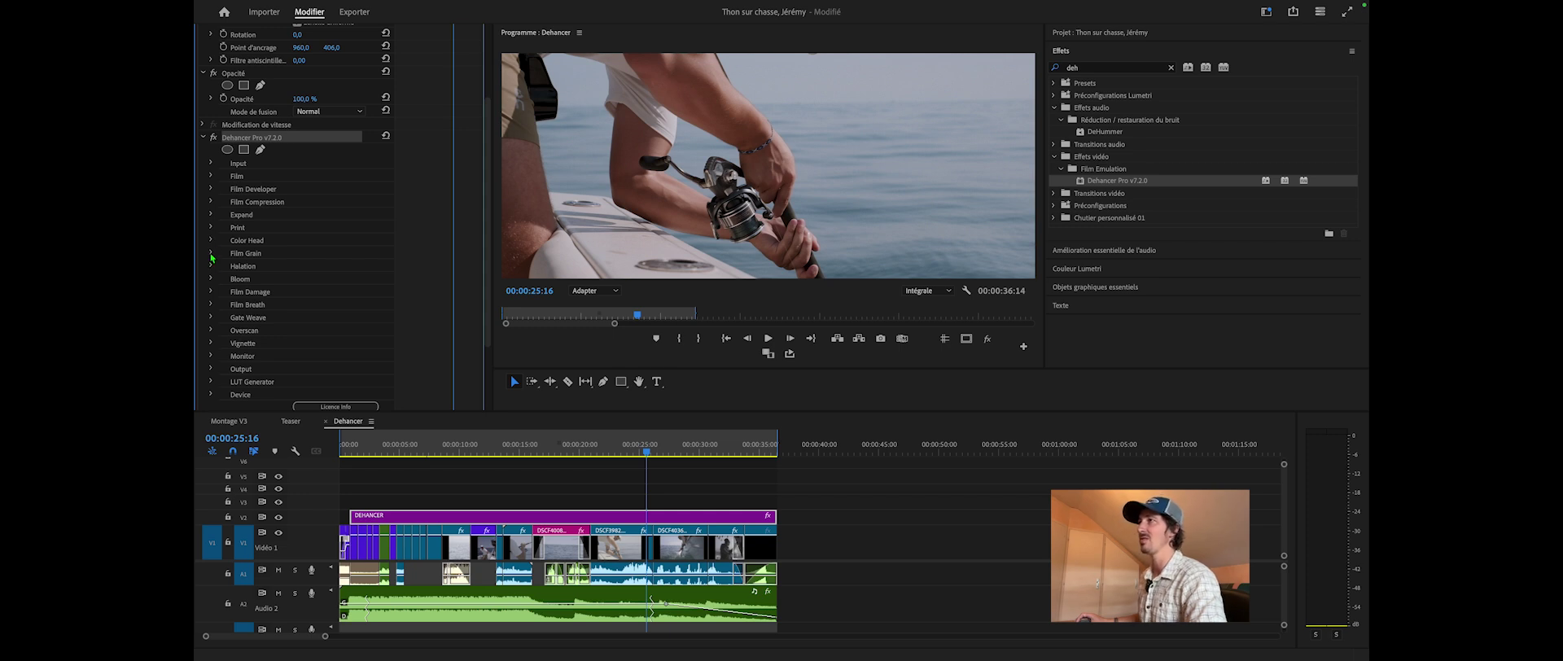
Step: Set the film grain profile to 8 mm ISO 250 and inspect the grain close up in the preview
{"action": "left_click", "coordinate": [213, 254]}
{"action": "left_click", "coordinate": [346, 265]}
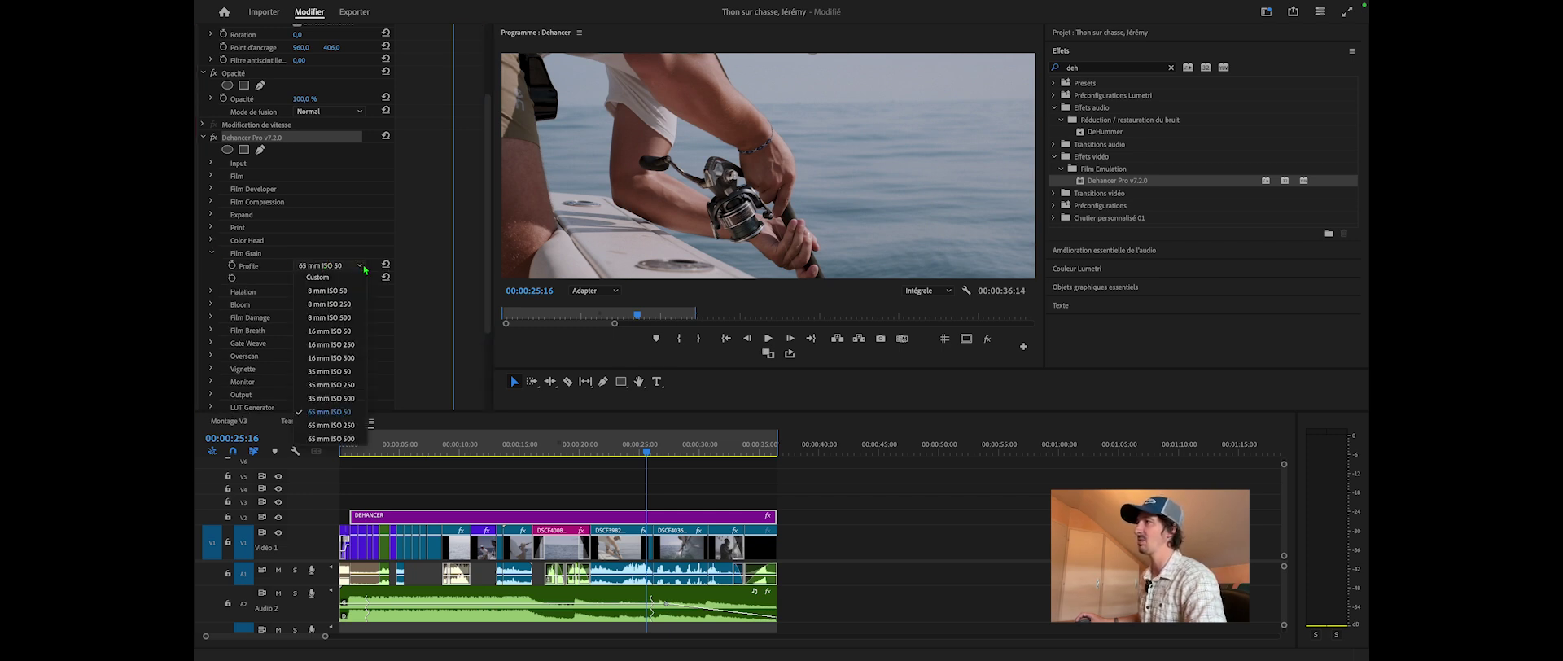
{"action": "left_click", "coordinate": [339, 306]}
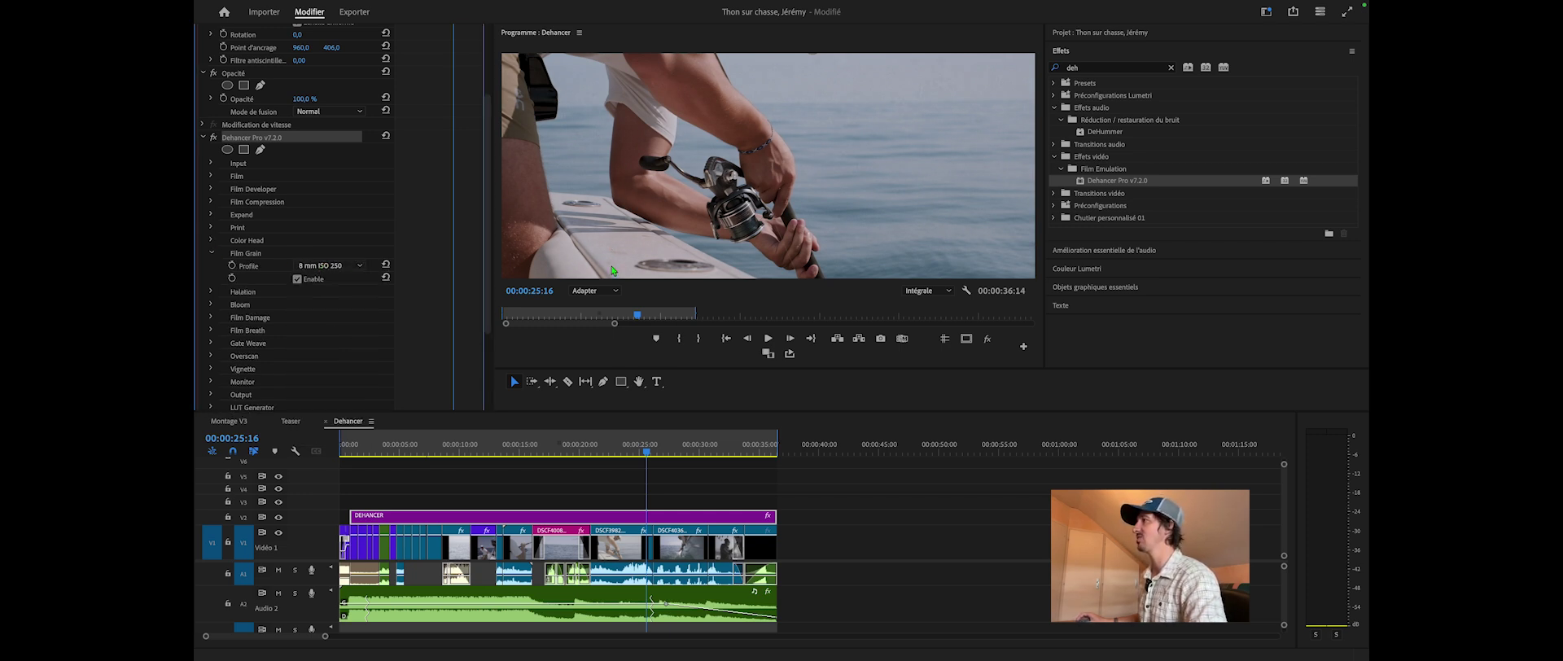
{"action": "scroll", "coordinate": [678, 203], "scroll_direction": "up", "scroll_amount": 2}
{"action": "scroll", "coordinate": [677, 203], "scroll_direction": "up", "scroll_amount": 4}
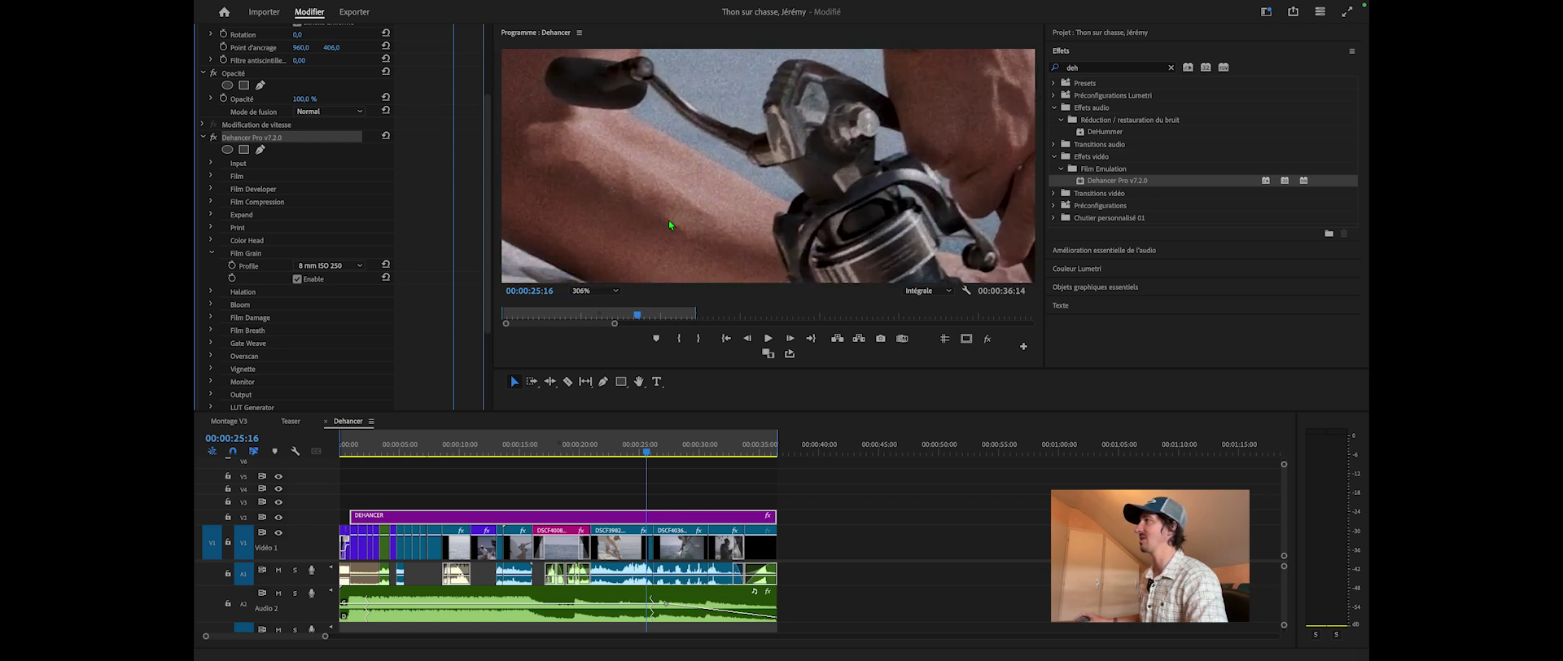
Step: Set the film grain profile back to 65 mm ISO 50 and fit the preview to its window
{"action": "left_click", "coordinate": [346, 265]}
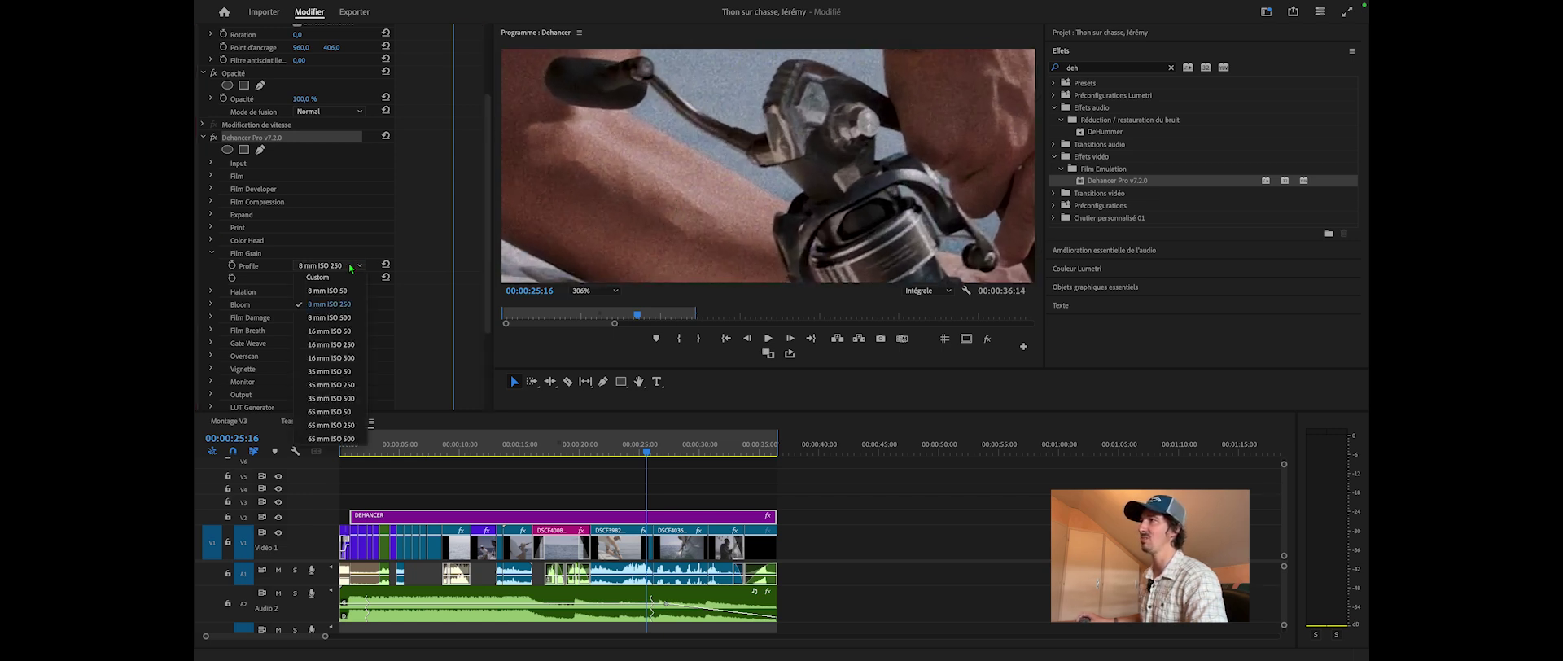
{"action": "left_click", "coordinate": [352, 412]}
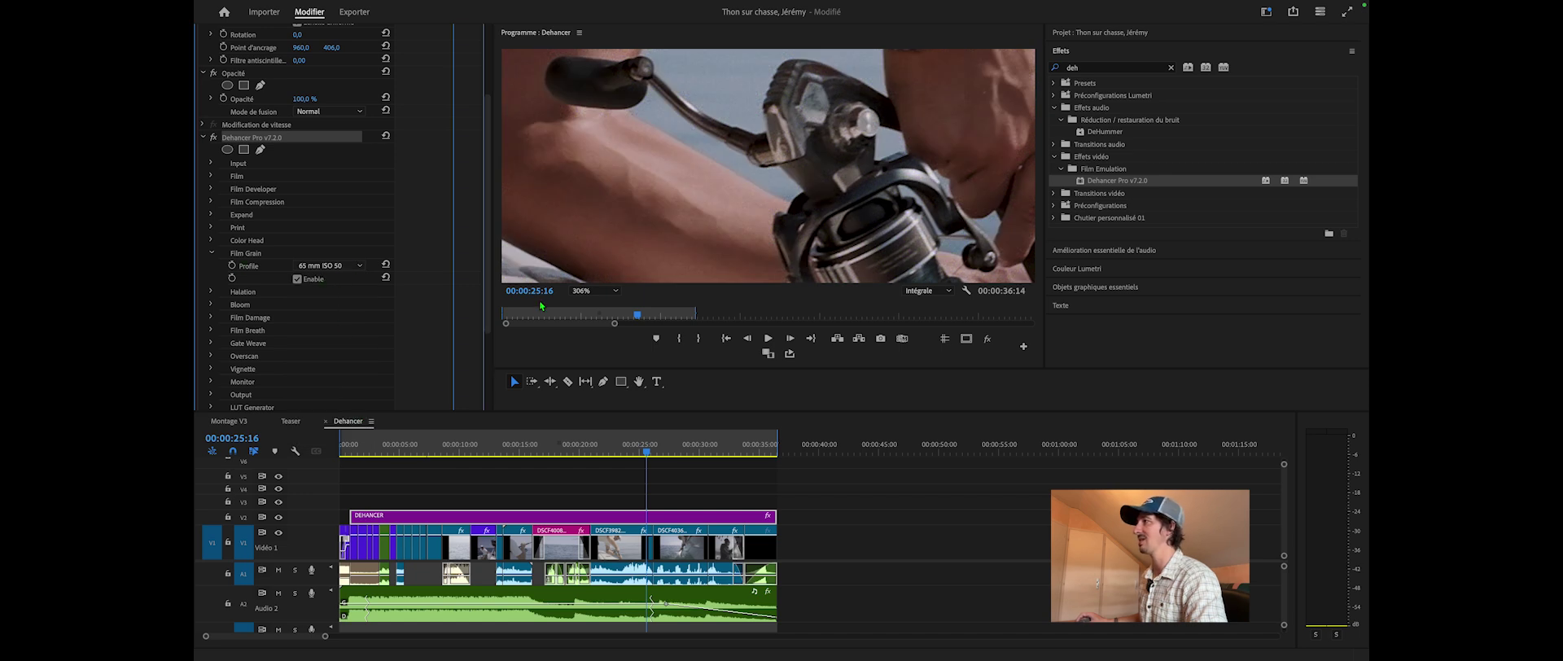
{"action": "left_click", "coordinate": [589, 293]}
{"action": "left_click", "coordinate": [589, 304]}
{"action": "left_click", "coordinate": [211, 254]}
Step: Enable Halation in the Dehancer effect, inspect its mask close up, and disable it again
{"action": "left_click", "coordinate": [210, 266]}
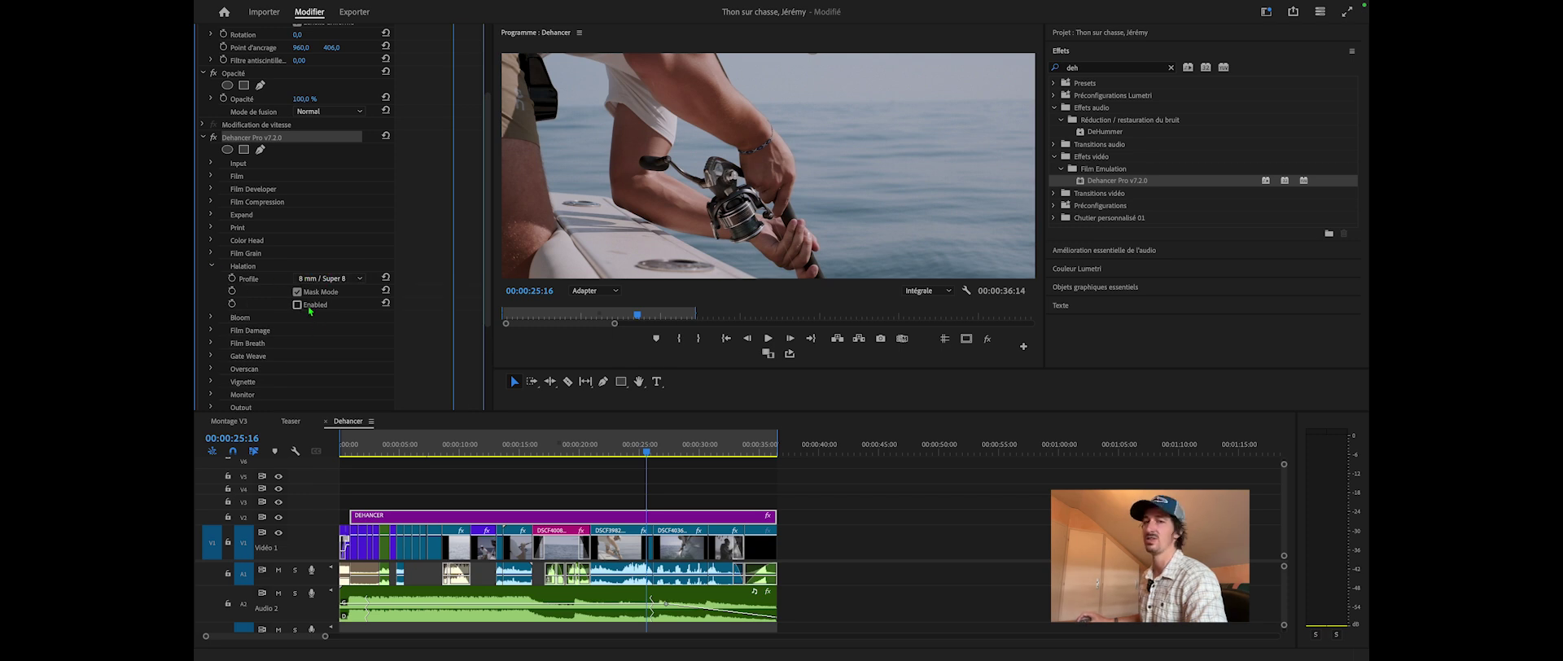
{"action": "scroll", "coordinate": [308, 308], "scroll_direction": "up", "scroll_amount": 2}
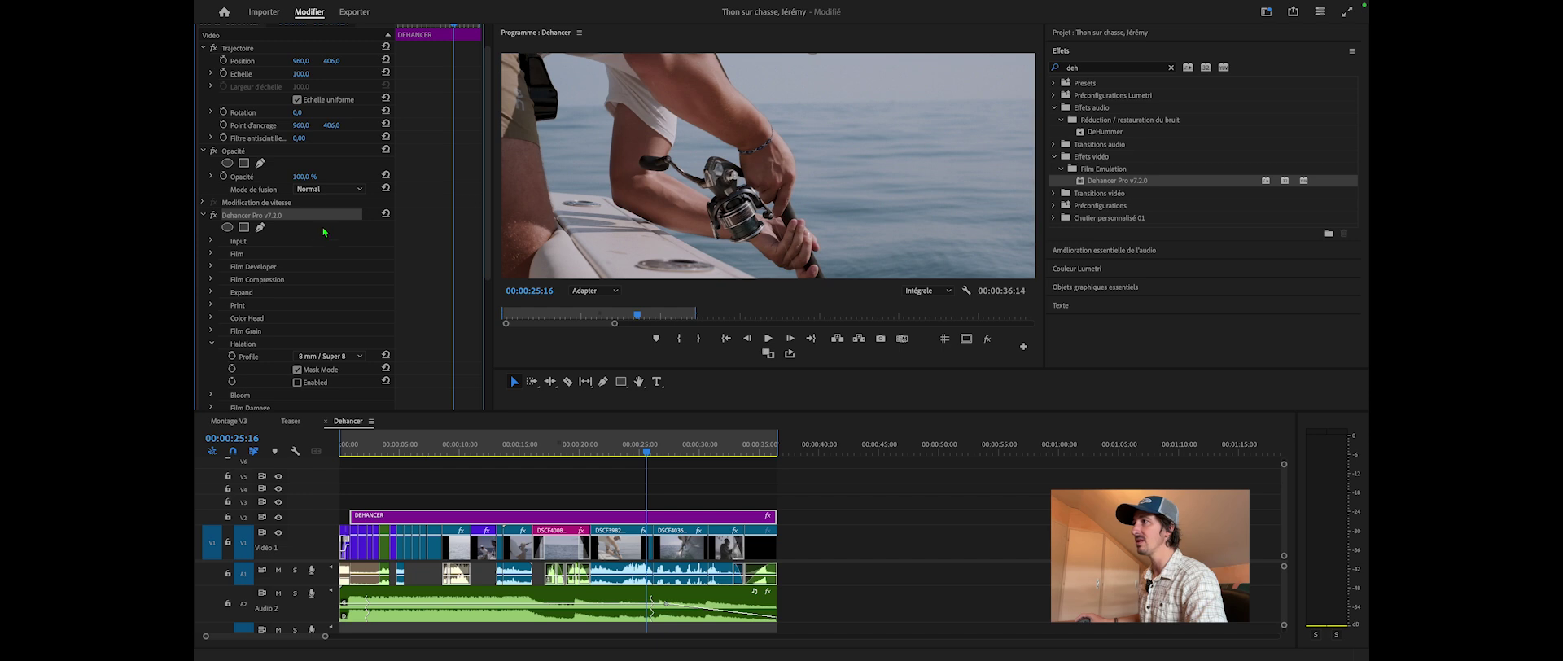
{"action": "left_click", "coordinate": [297, 383]}
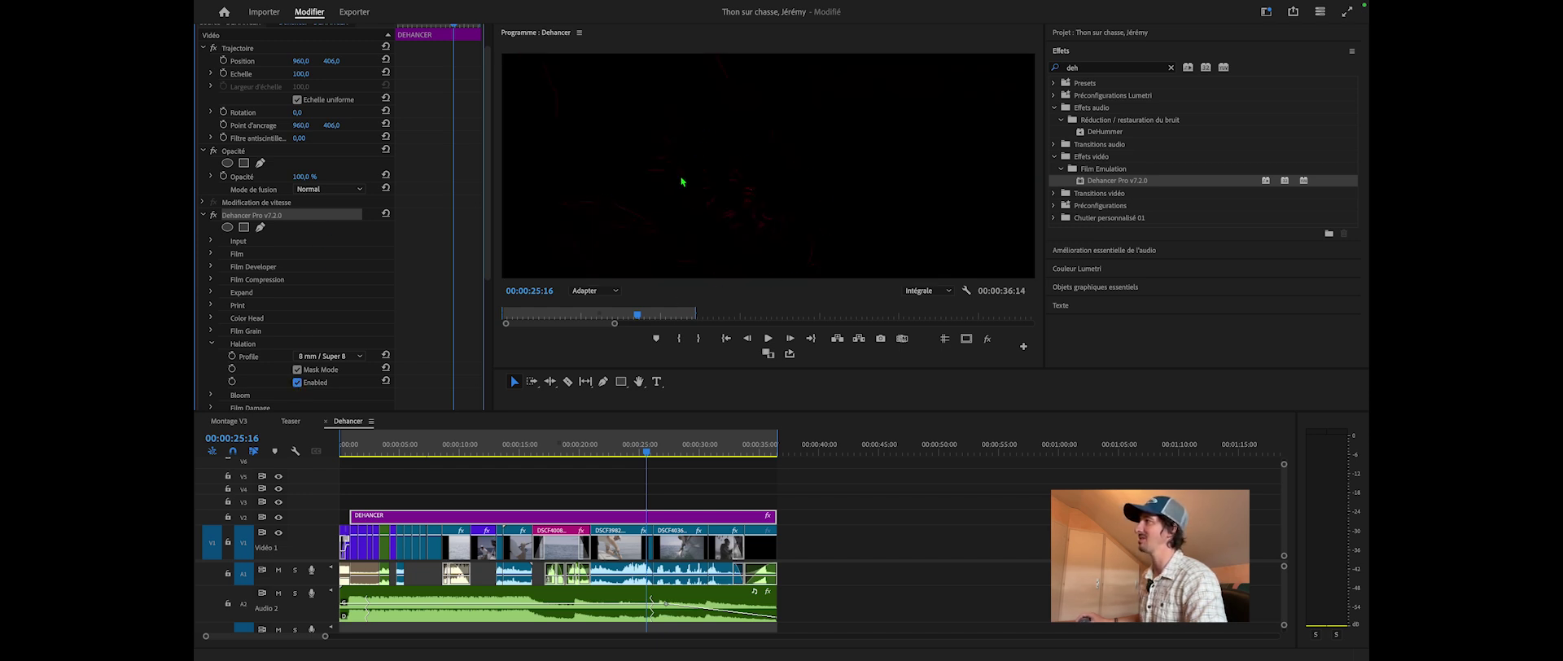
{"action": "scroll", "coordinate": [739, 213], "scroll_direction": "up", "scroll_amount": 3}
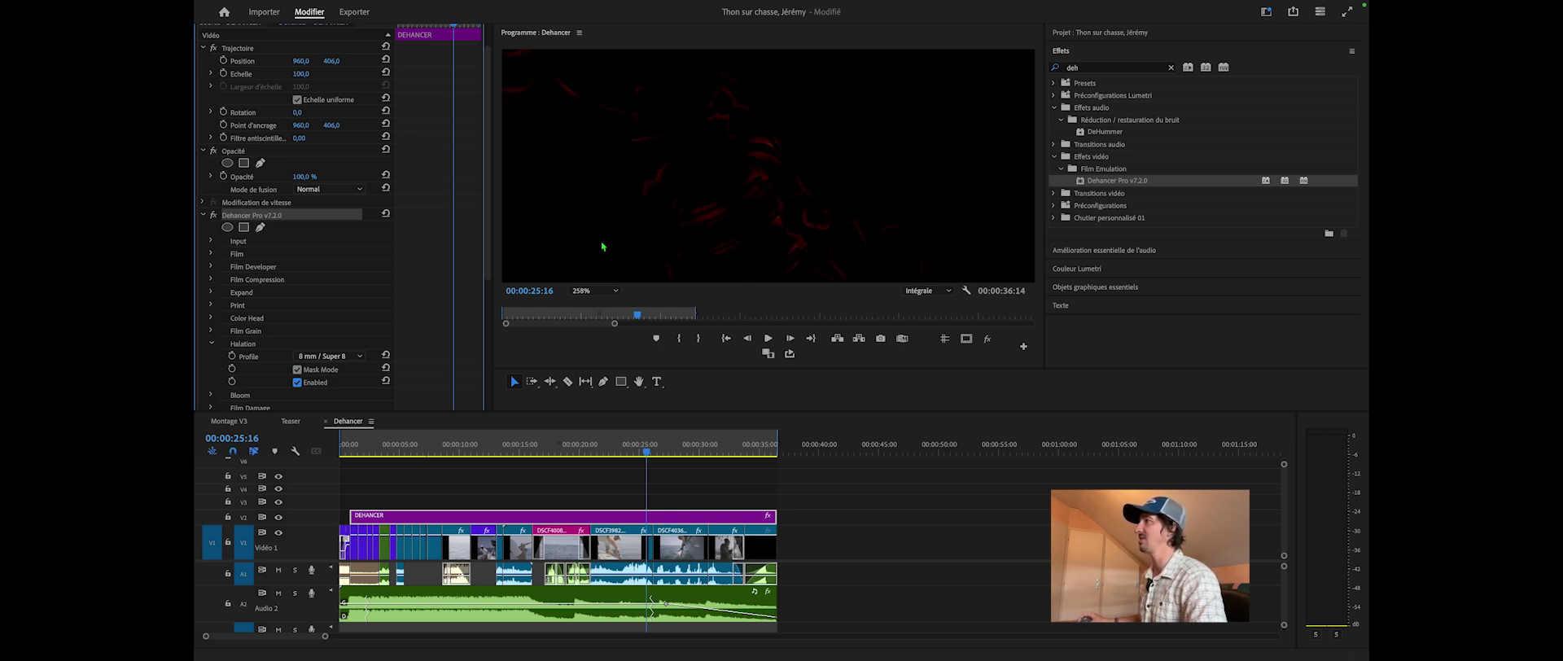
{"action": "left_click", "coordinate": [616, 290]}
{"action": "left_click", "coordinate": [609, 303]}
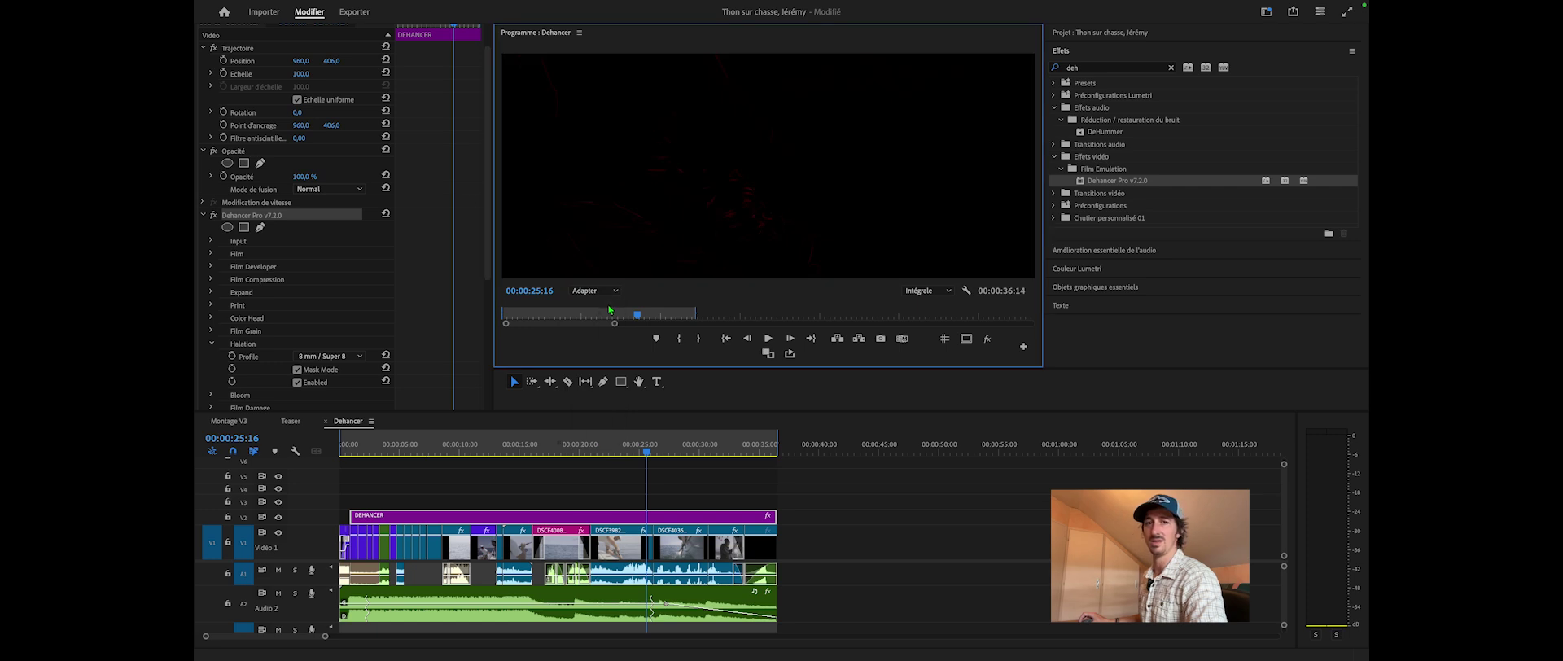
{"action": "left_click", "coordinate": [297, 381]}
{"action": "left_click", "coordinate": [212, 345]}
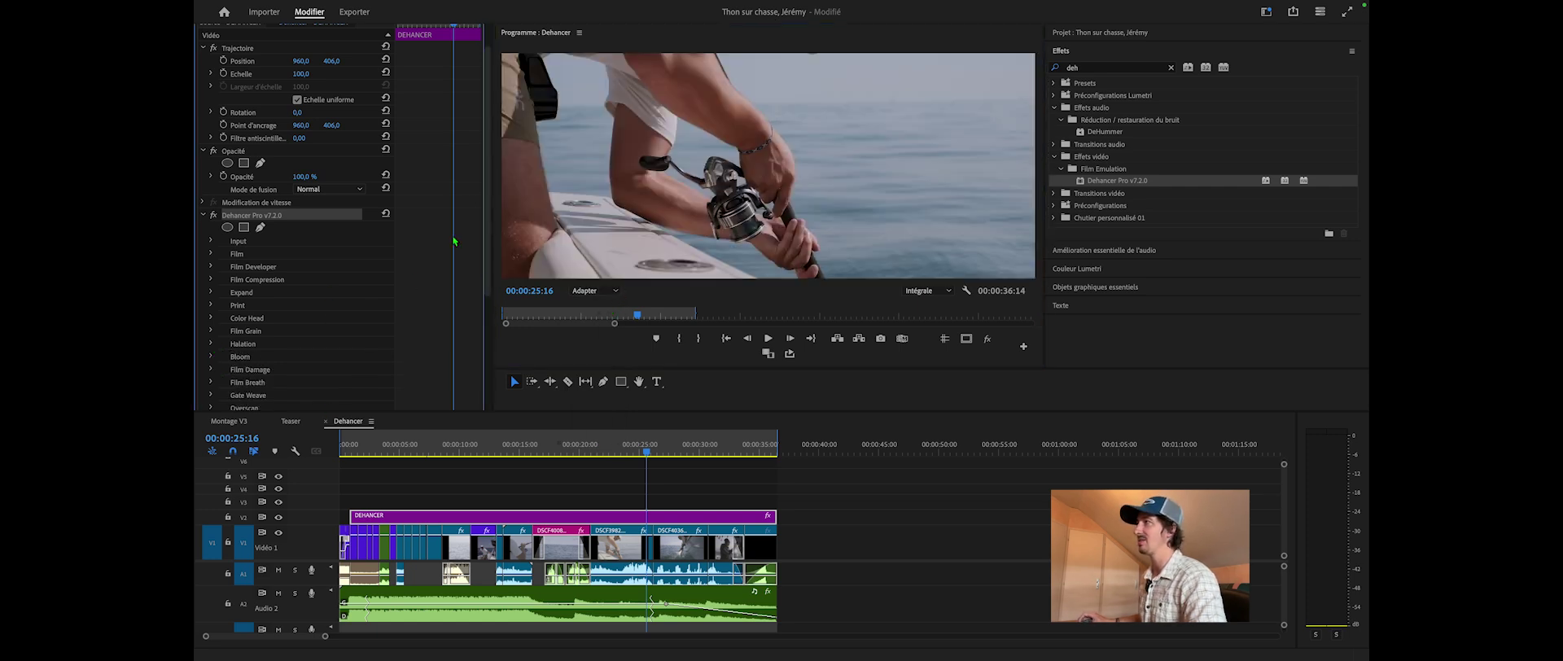
Step: Examine the Bloom settings of the Dehancer effect and the film formats offered as profiles
{"action": "scroll", "coordinate": [333, 273], "scroll_direction": "down", "scroll_amount": 3}
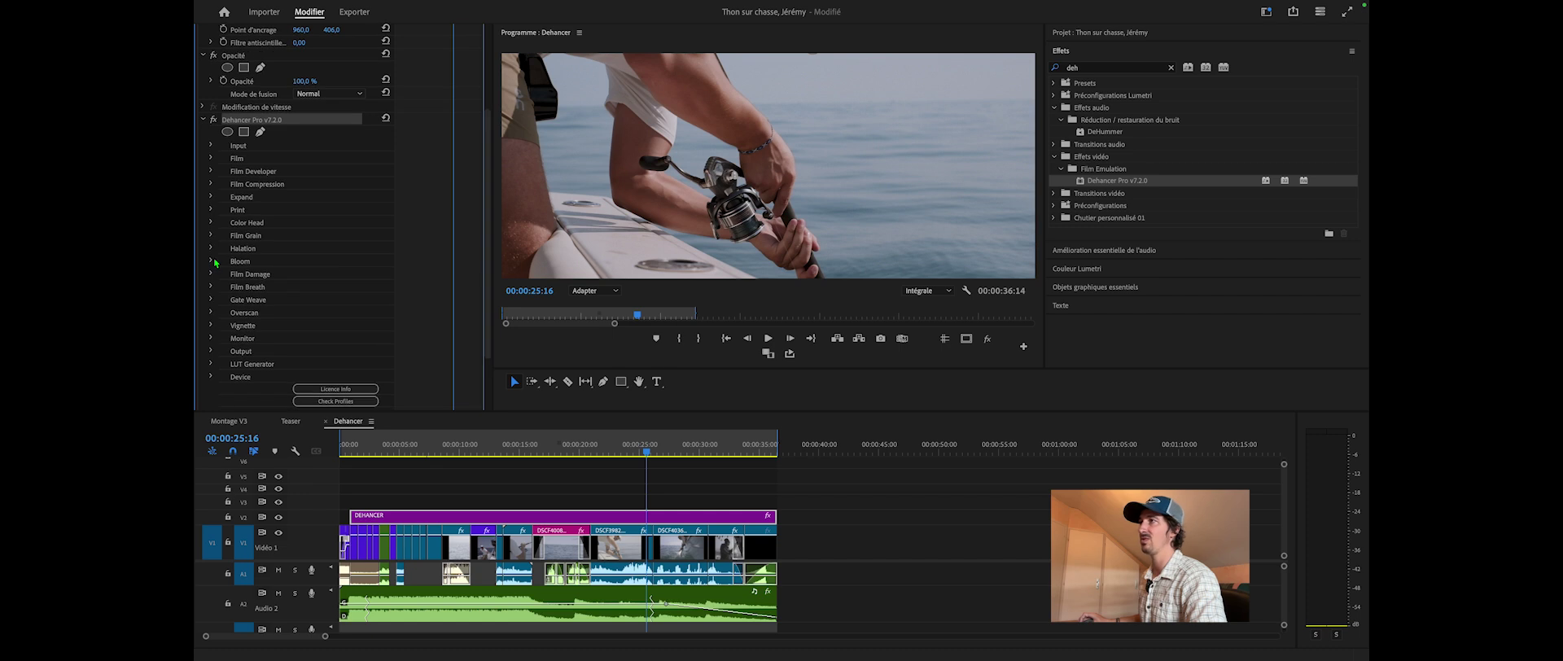
{"action": "left_click", "coordinate": [212, 260]}
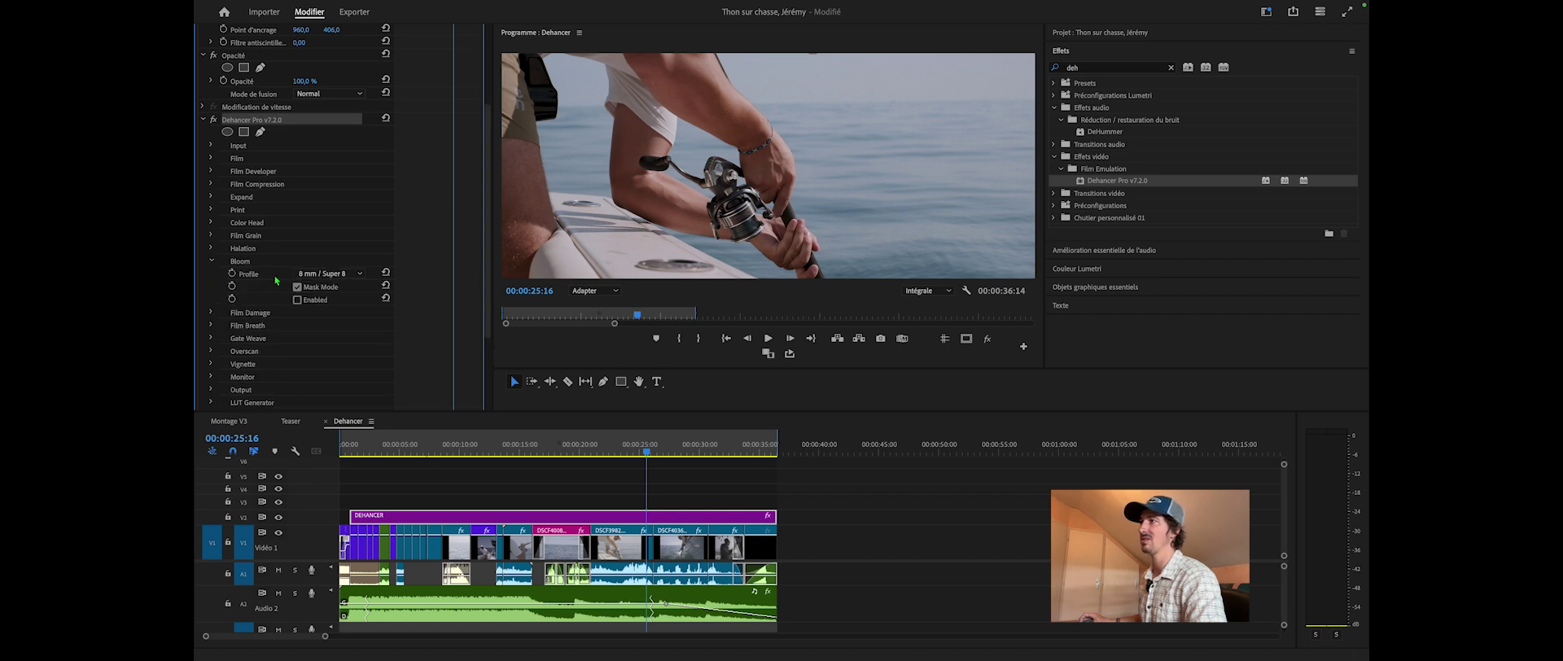
{"action": "left_click", "coordinate": [359, 274]}
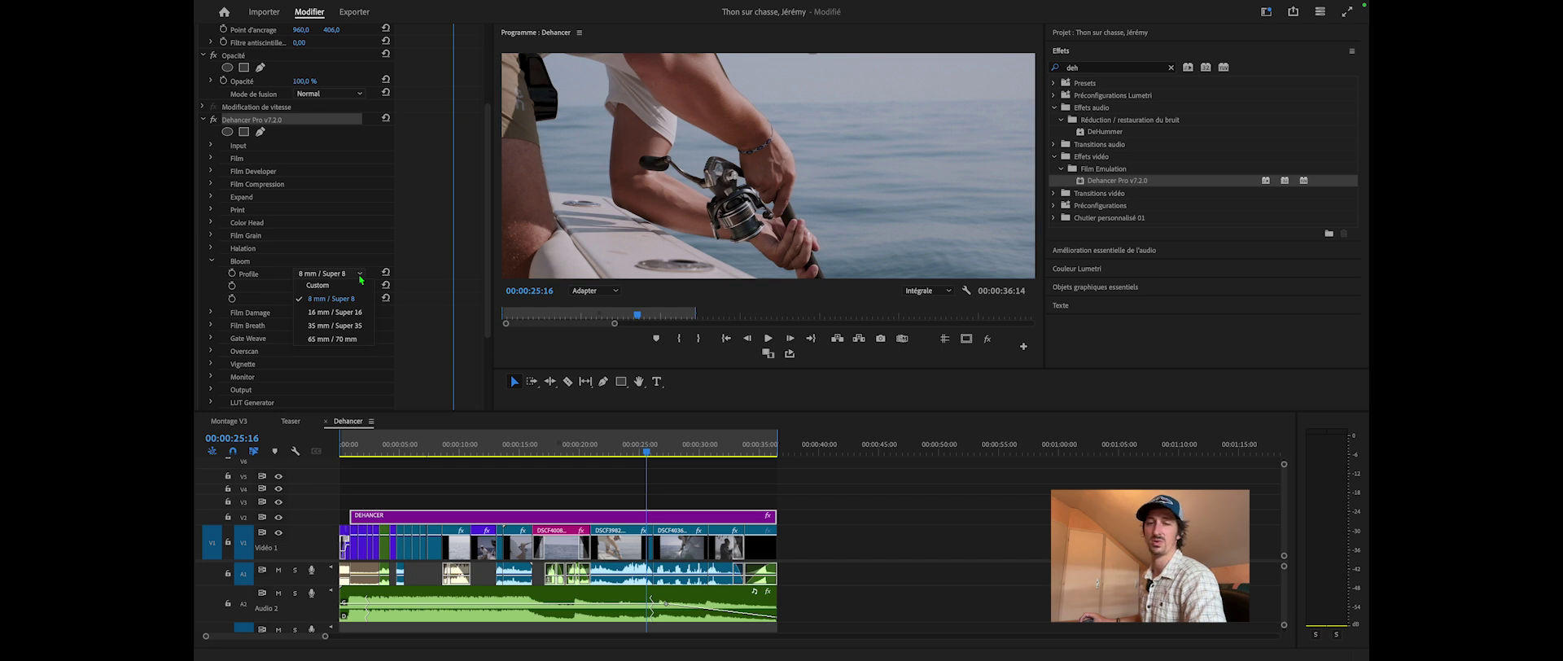
{"action": "left_click", "coordinate": [360, 275]}
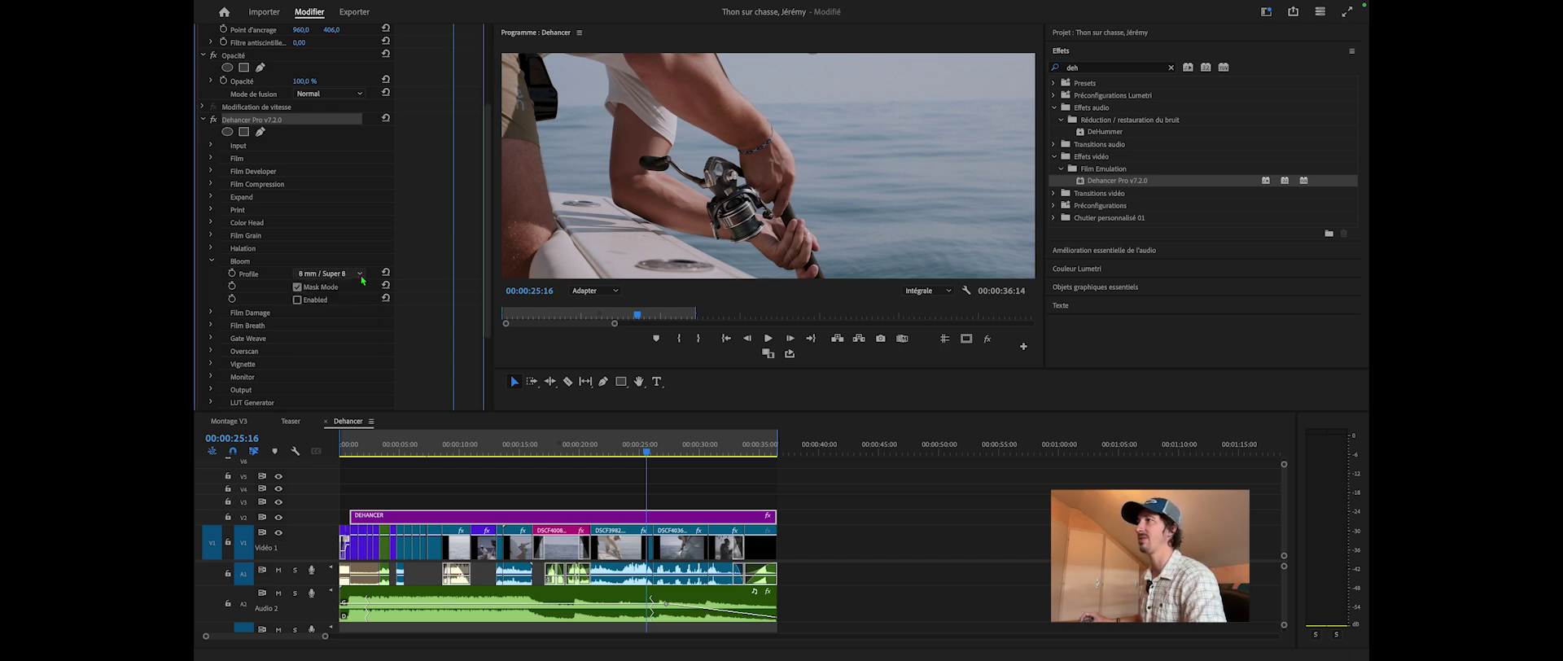
{"action": "left_click", "coordinate": [211, 261]}
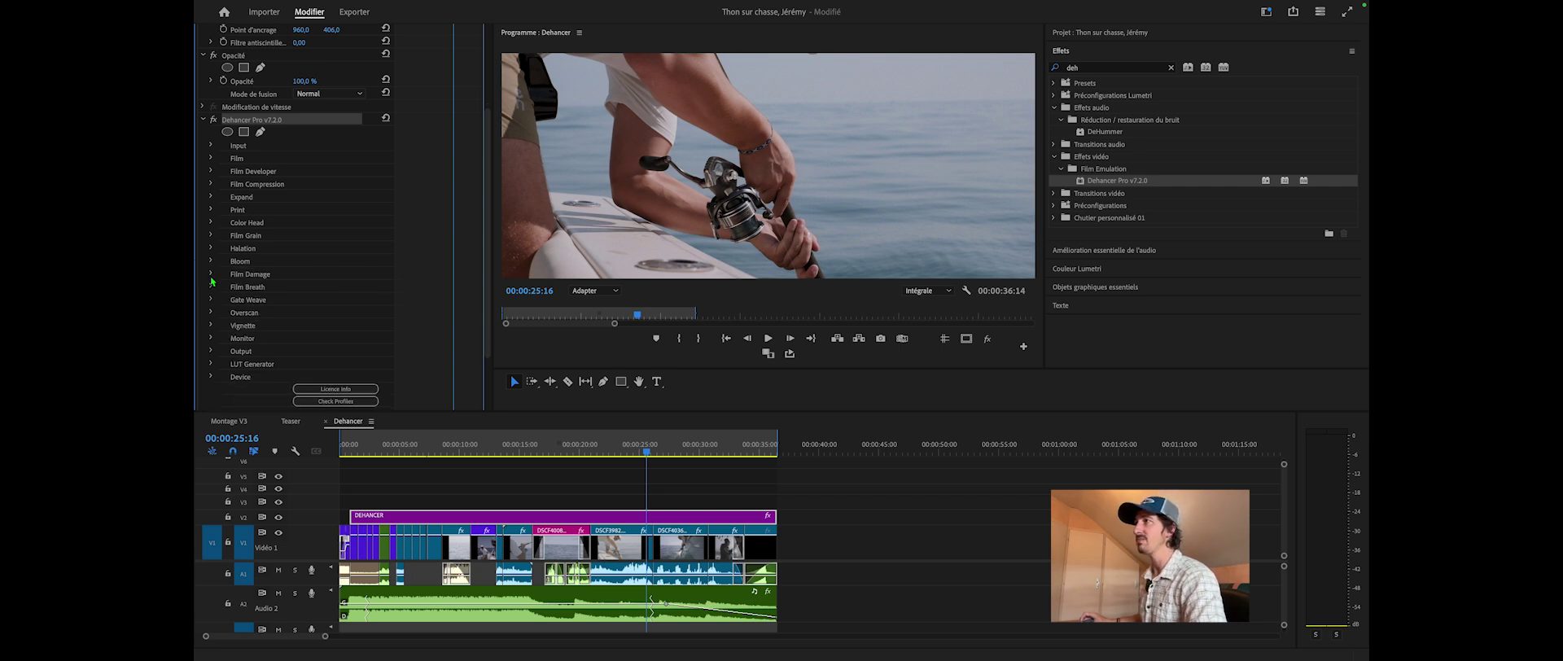
Step: Enable Film Damage in the Dehancer effect with the 8 mm / Super 8 profile
{"action": "left_click", "coordinate": [210, 275]}
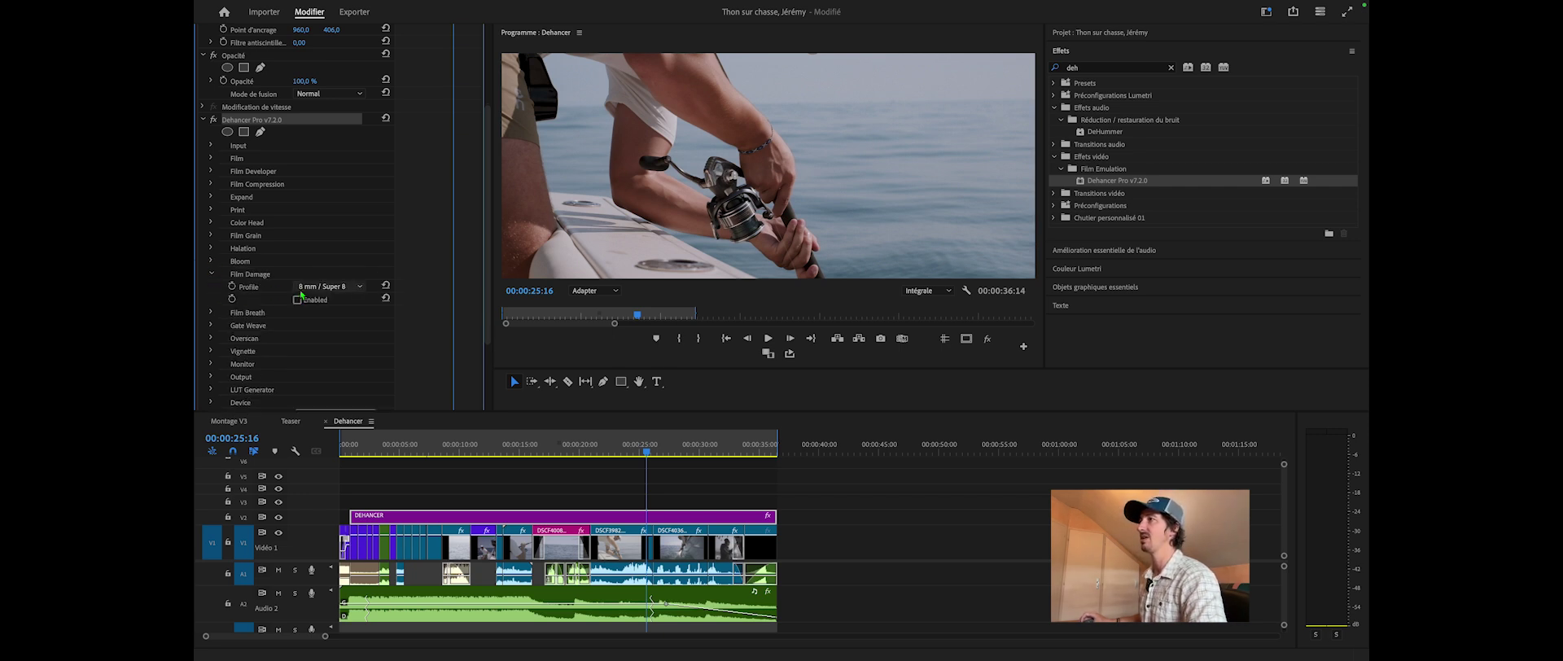
{"action": "left_click", "coordinate": [360, 287]}
{"action": "left_click", "coordinate": [331, 306]}
{"action": "left_click", "coordinate": [298, 301]}
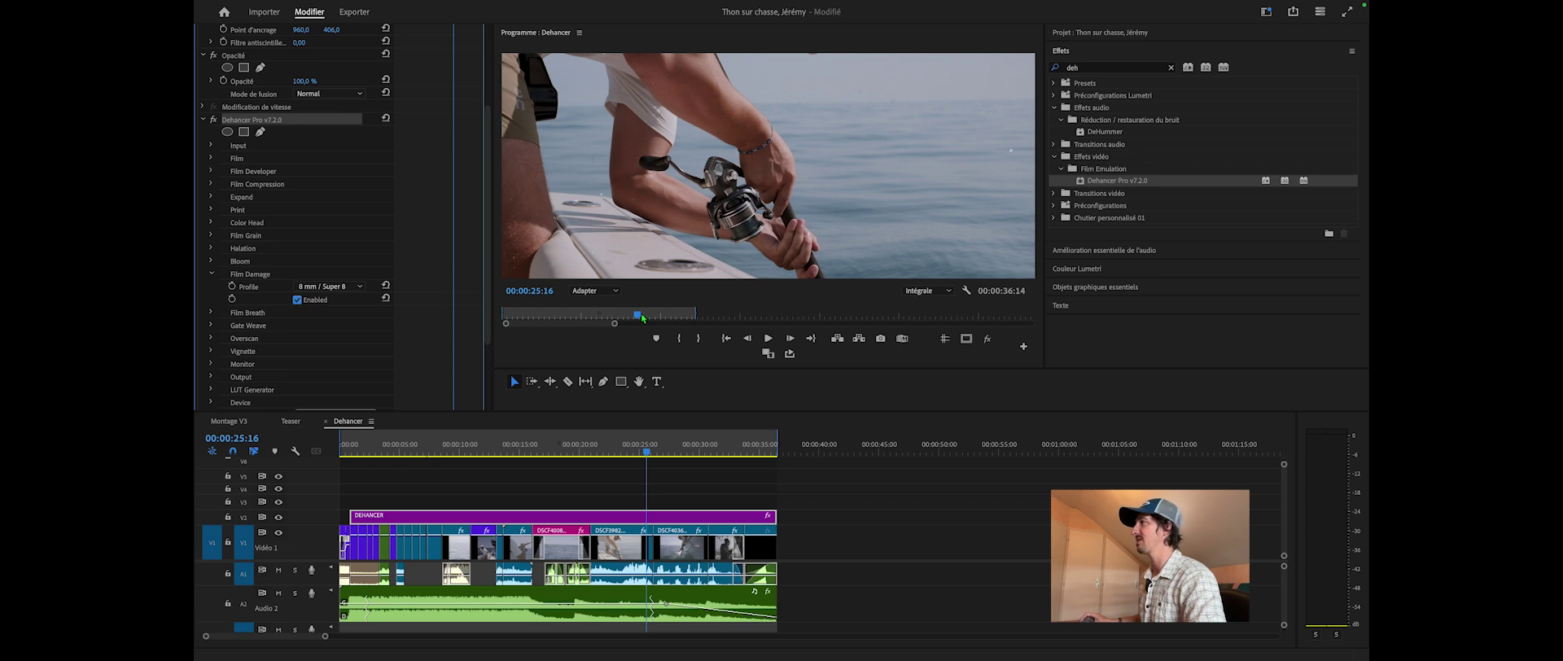
Step: Scrub around 25 seconds on the timeline to preview Film Damage, and disable it in the Dehancer effect
{"action": "left_click", "coordinate": [648, 453]}
{"action": "mouse_move", "coordinate": [650, 458]}
{"action": "left_mouse_down"}
{"action": "mouse_move", "coordinate": [701, 460]}
{"action": "mouse_move", "coordinate": [638, 458]}
{"action": "left_mouse_up"}
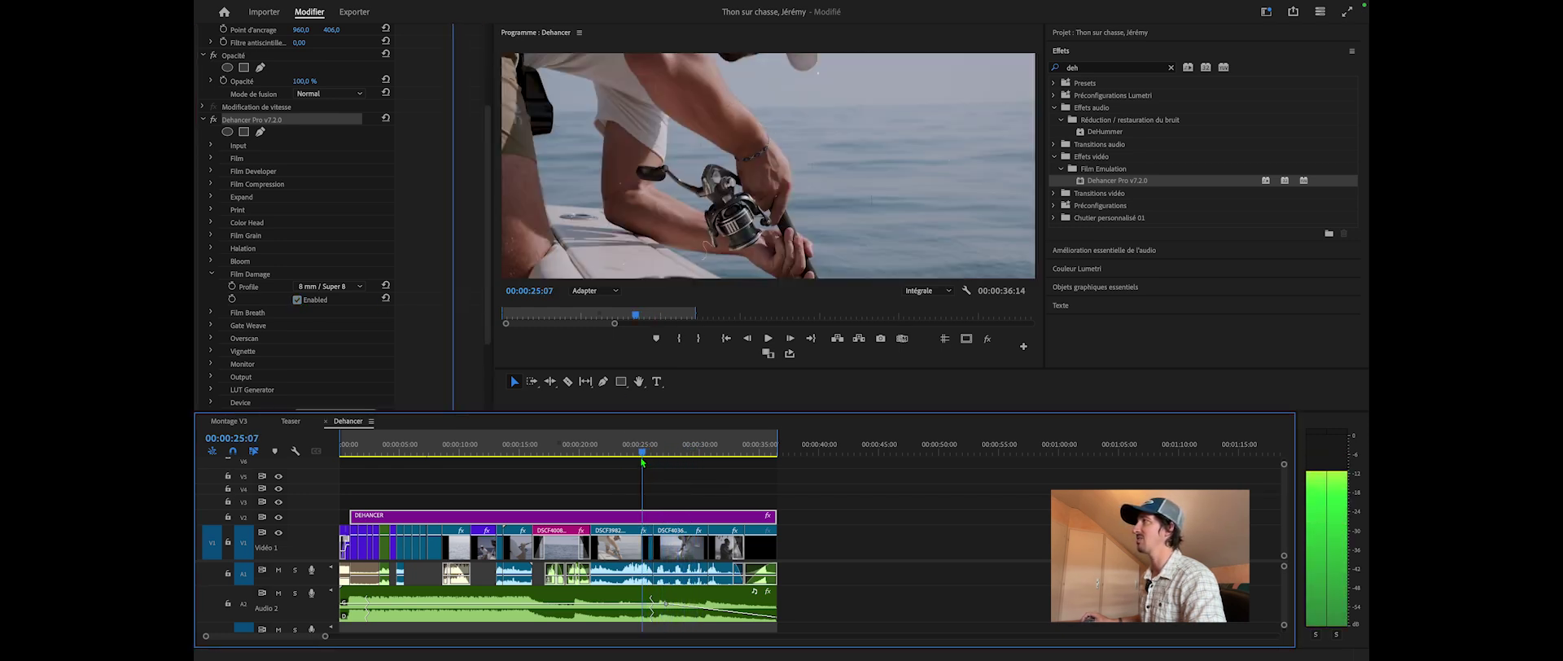
{"action": "left_click", "coordinate": [317, 301]}
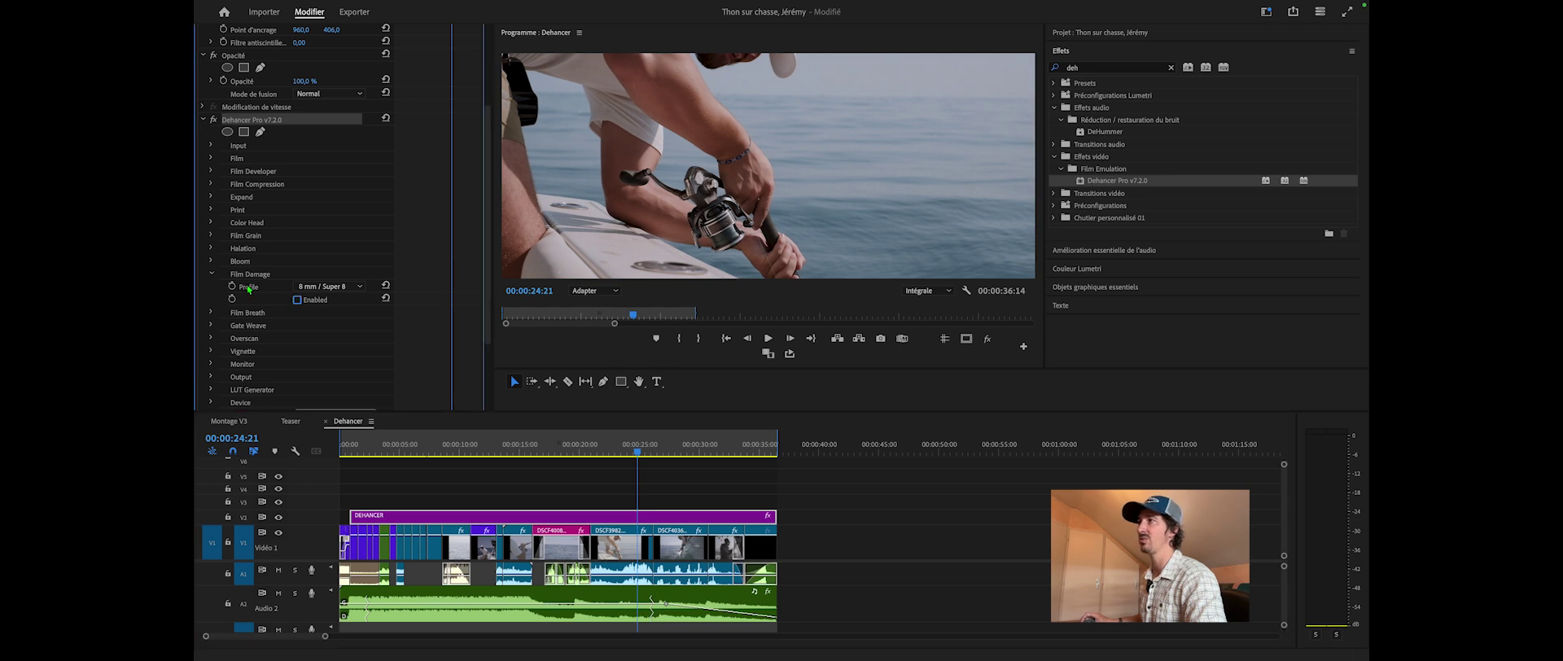
{"action": "left_click", "coordinate": [206, 272]}
{"action": "left_click", "coordinate": [210, 275]}
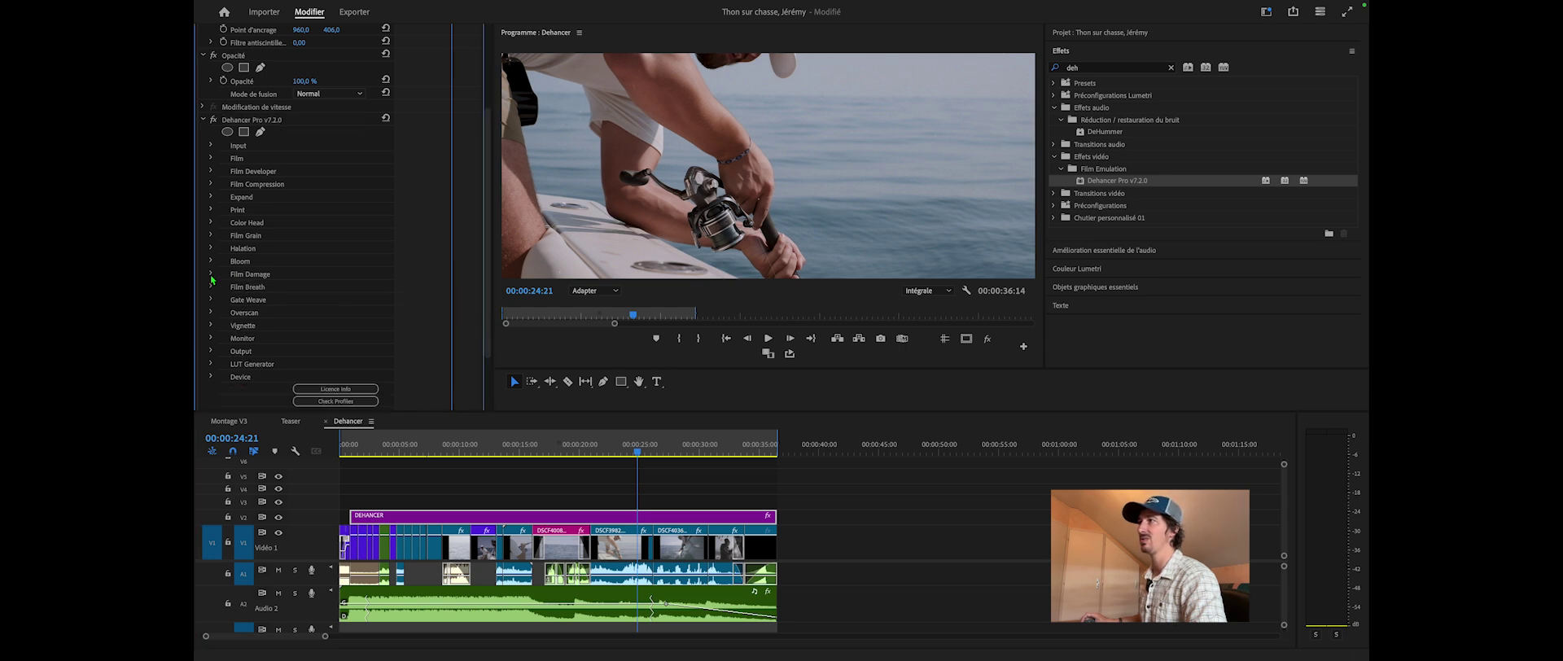
Step: Examine the Film Breath and Gate Weave settings of the Dehancer effect
{"action": "left_click", "coordinate": [212, 286]}
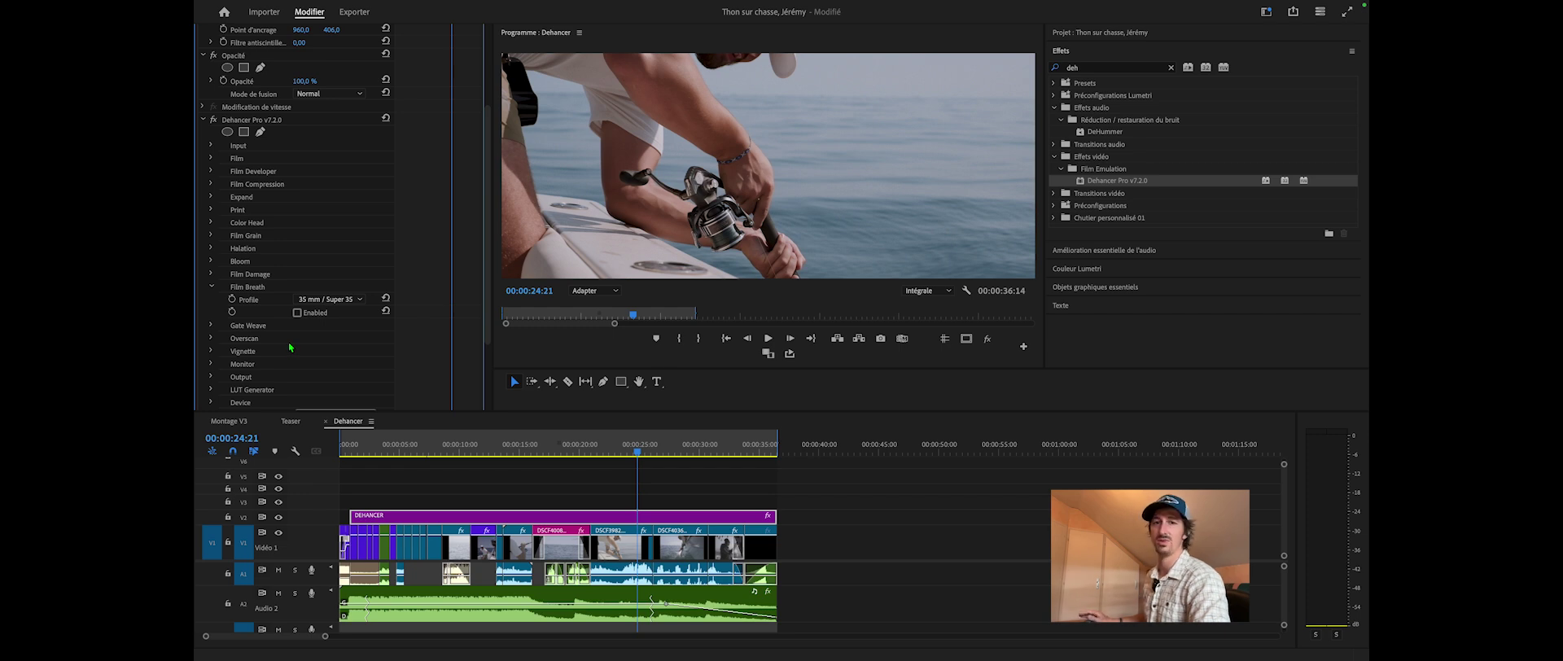
{"action": "left_click", "coordinate": [213, 288]}
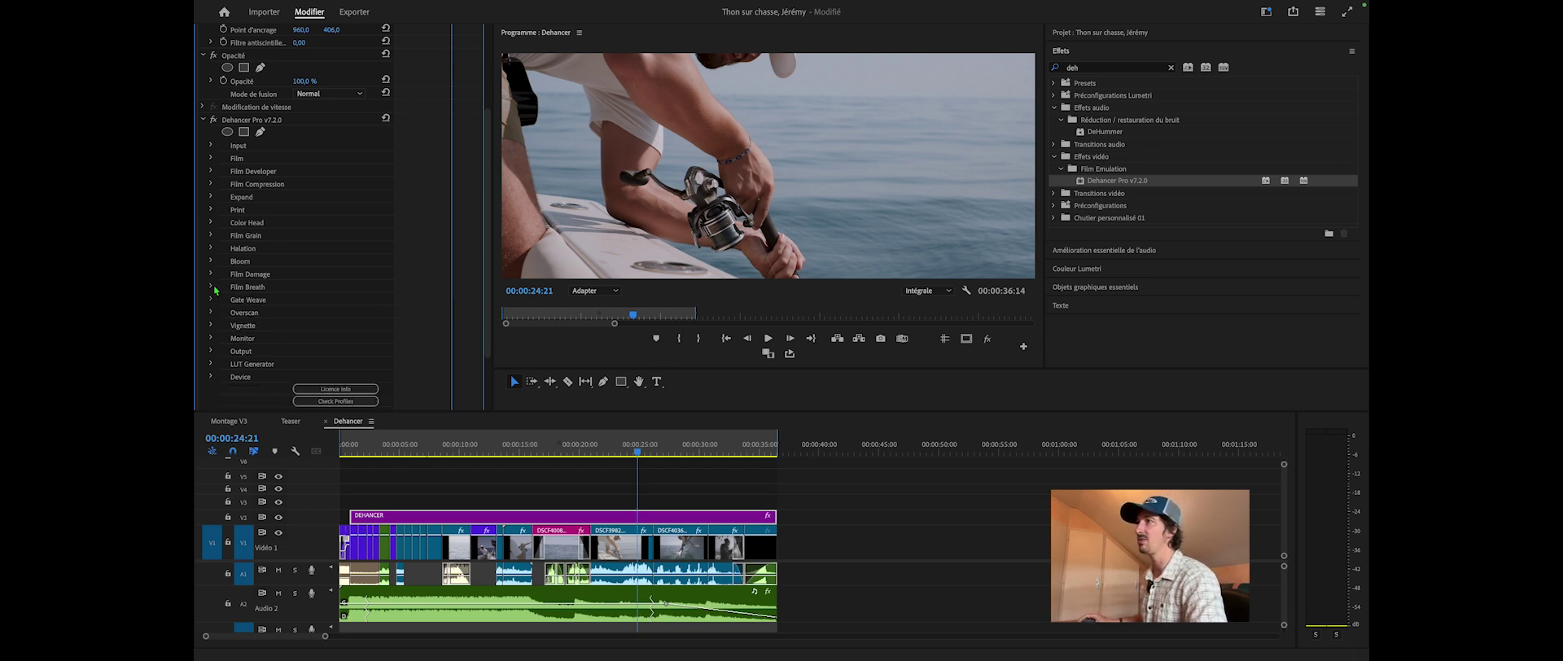
{"action": "left_click", "coordinate": [213, 301]}
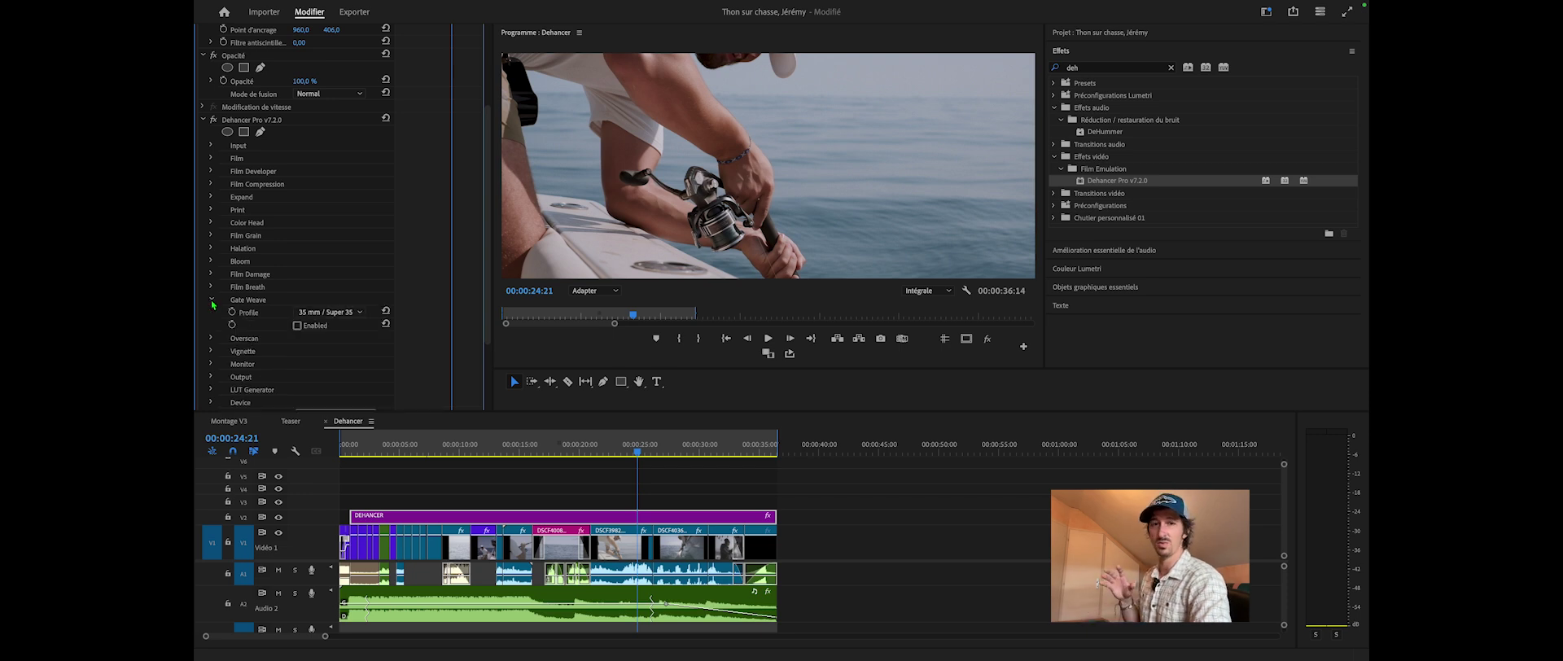
{"action": "left_click", "coordinate": [212, 301]}
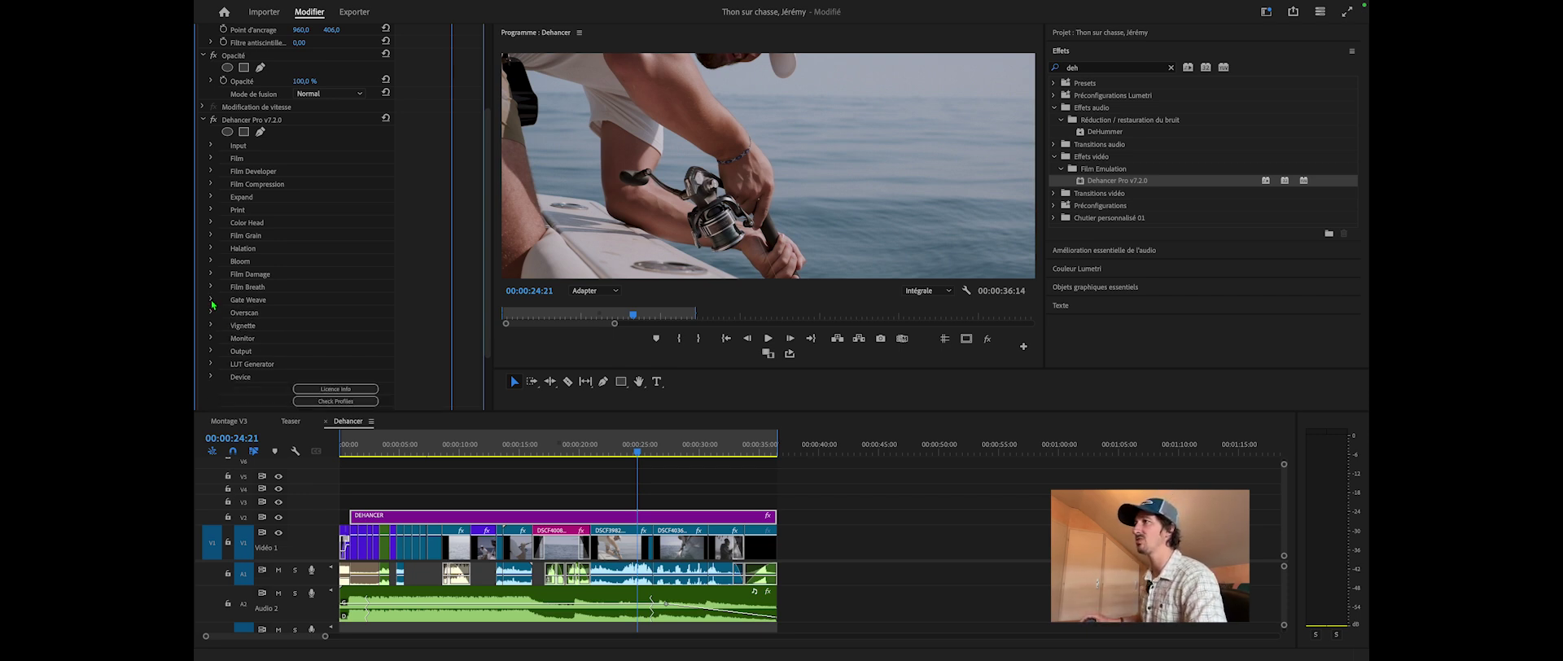
Step: Look through the Overscan options of the Dehancer effect and enable Overscan
{"action": "left_click", "coordinate": [212, 313]}
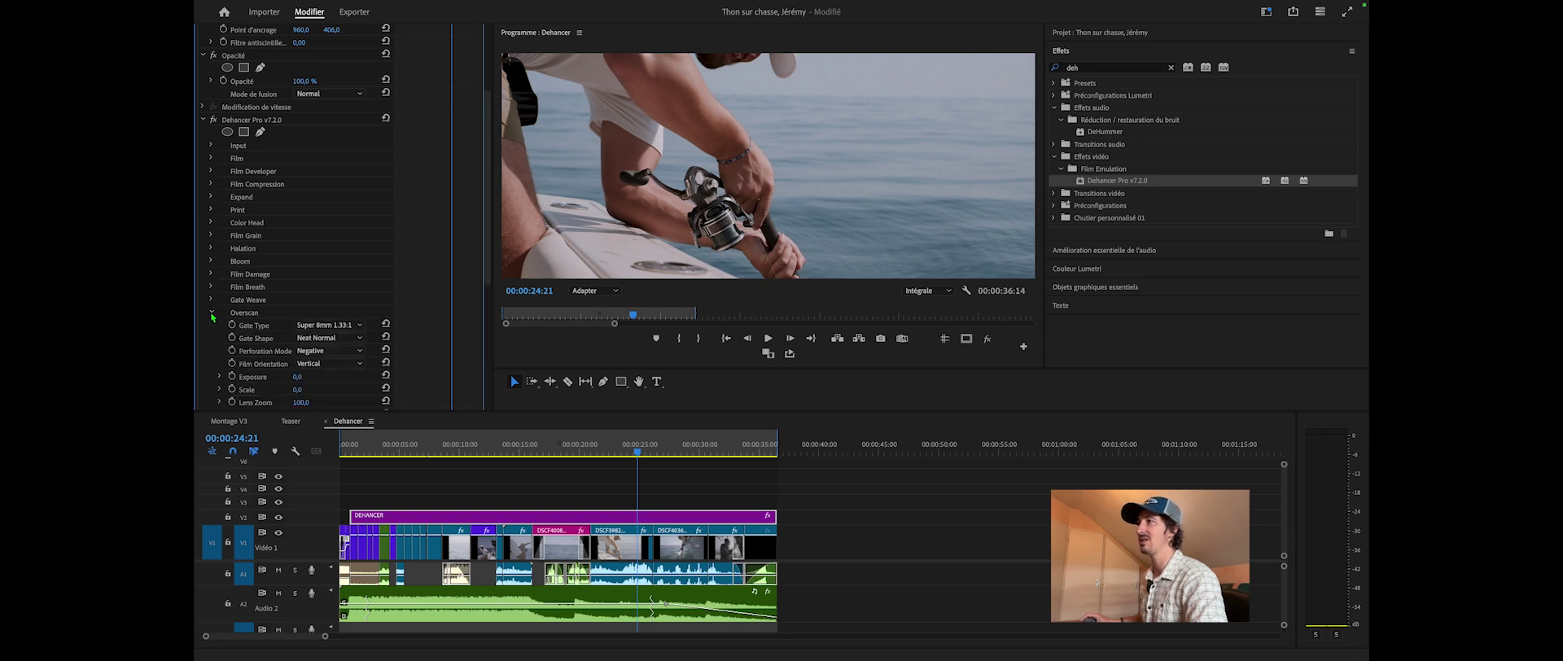
{"action": "left_click", "coordinate": [353, 329]}
{"action": "left_click", "coordinate": [353, 329]}
{"action": "scroll", "coordinate": [304, 358], "scroll_direction": "down", "scroll_amount": 3}
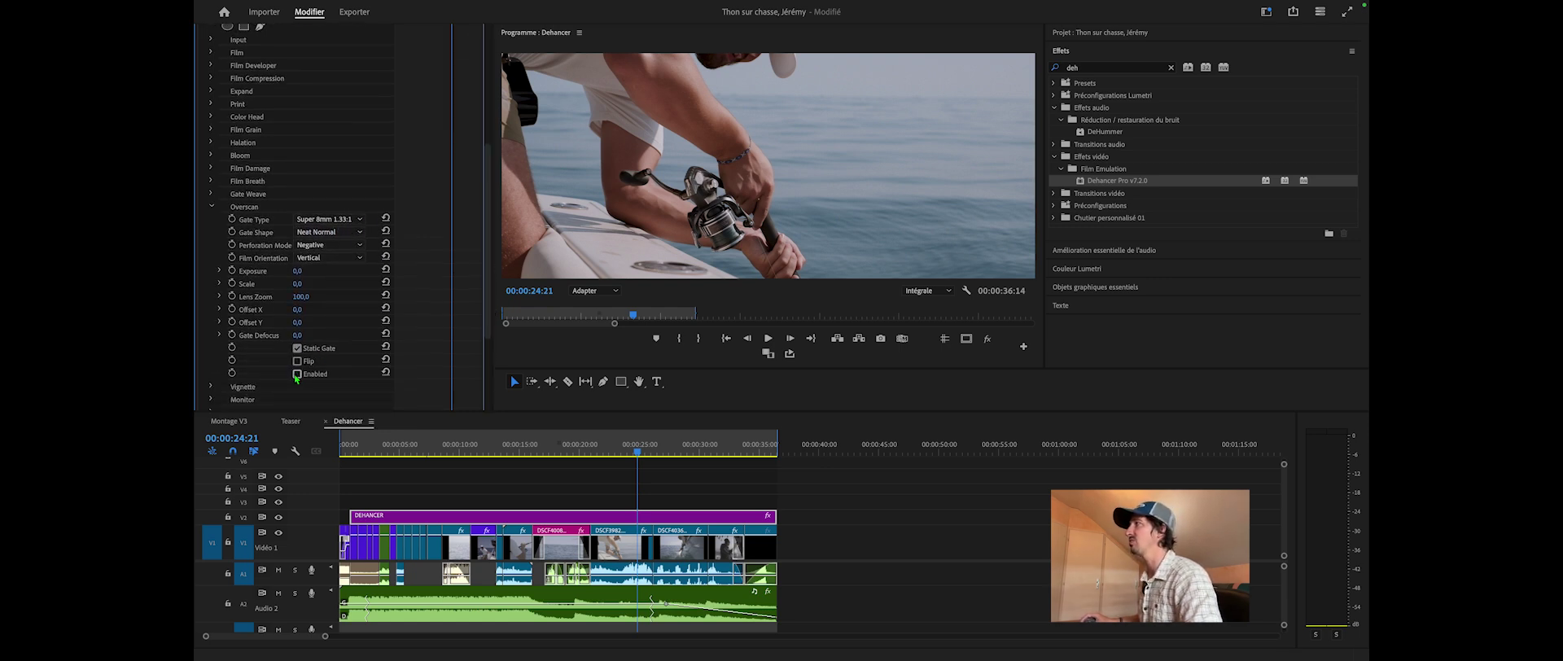
{"action": "left_click", "coordinate": [297, 375]}
Step: Try the Standard 16mm 1.37:1, Super 16mm 1.66:1 and Ultra 16mm 1.85:1 gate types for Overscan
{"action": "left_click", "coordinate": [358, 220]}
{"action": "left_click", "coordinate": [350, 245]}
{"action": "left_click", "coordinate": [358, 219]}
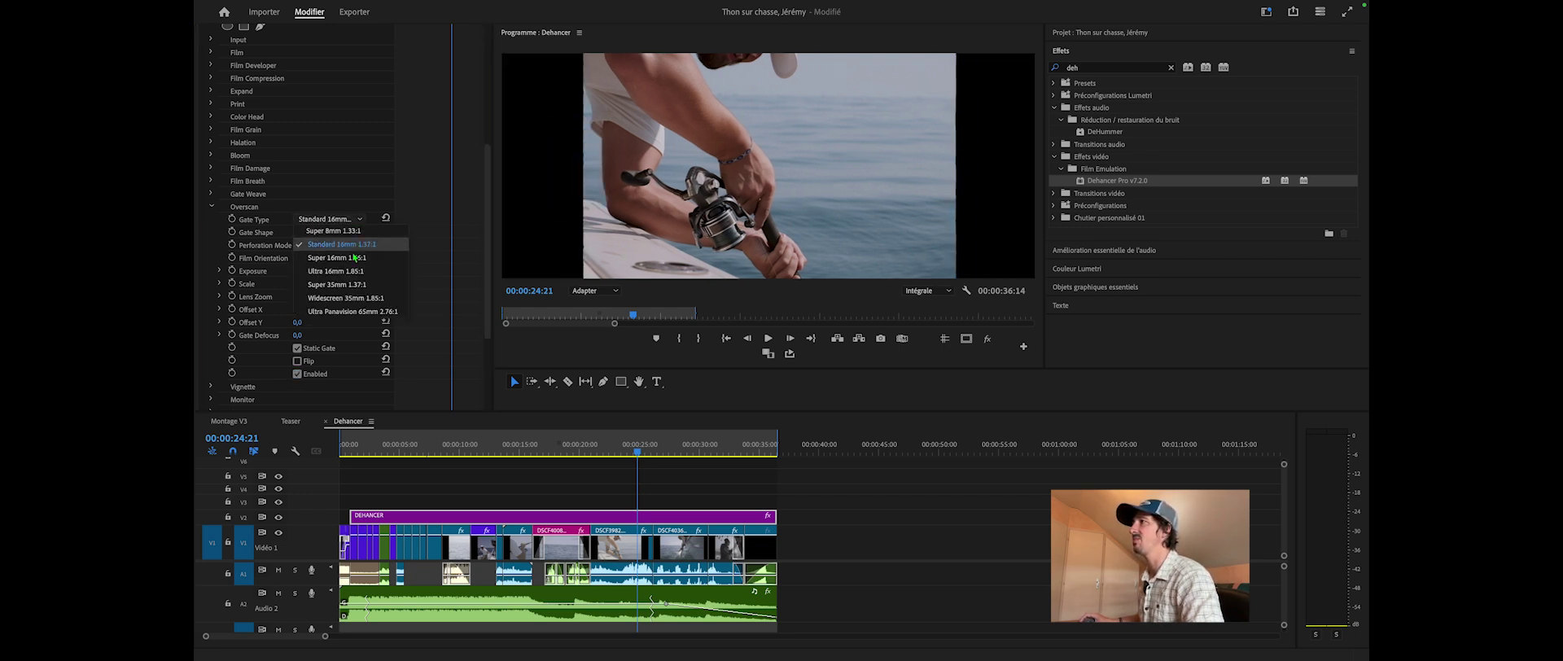
{"action": "left_click", "coordinate": [336, 257]}
{"action": "left_click", "coordinate": [355, 220]}
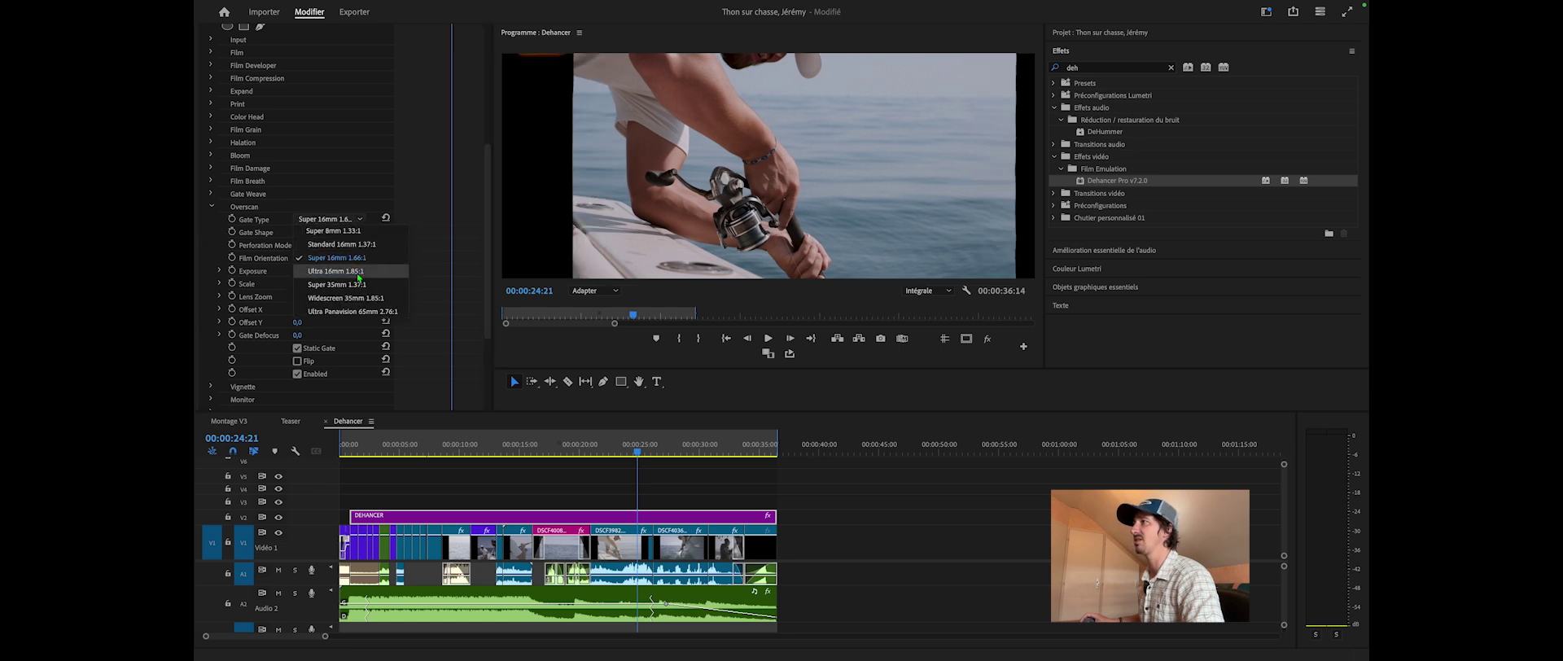
{"action": "left_click", "coordinate": [360, 267]}
Step: Try the Super 35mm 1.37:1 gate type, set it to Widescreen 35mm 1.85:1, and disable Overscan
{"action": "left_click", "coordinate": [359, 220]}
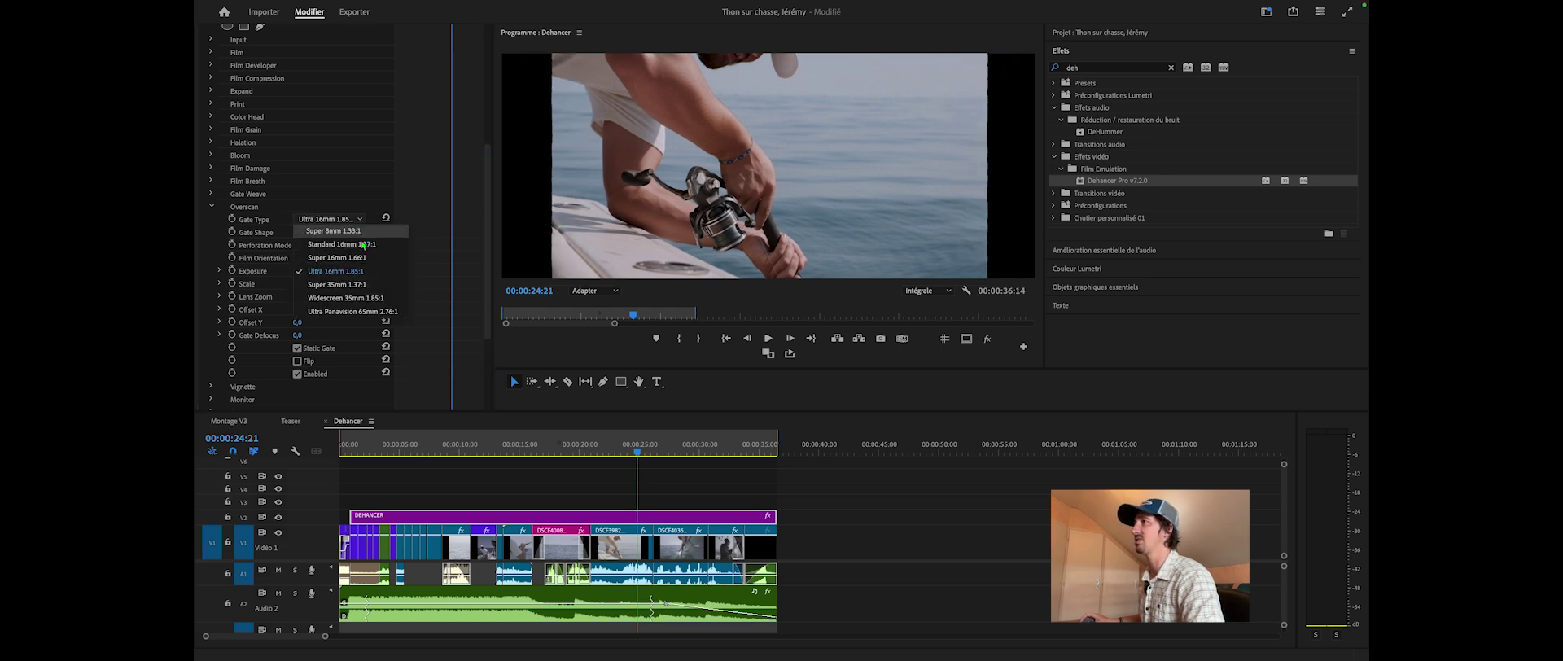
{"action": "left_click", "coordinate": [371, 298]}
{"action": "left_click", "coordinate": [358, 220]}
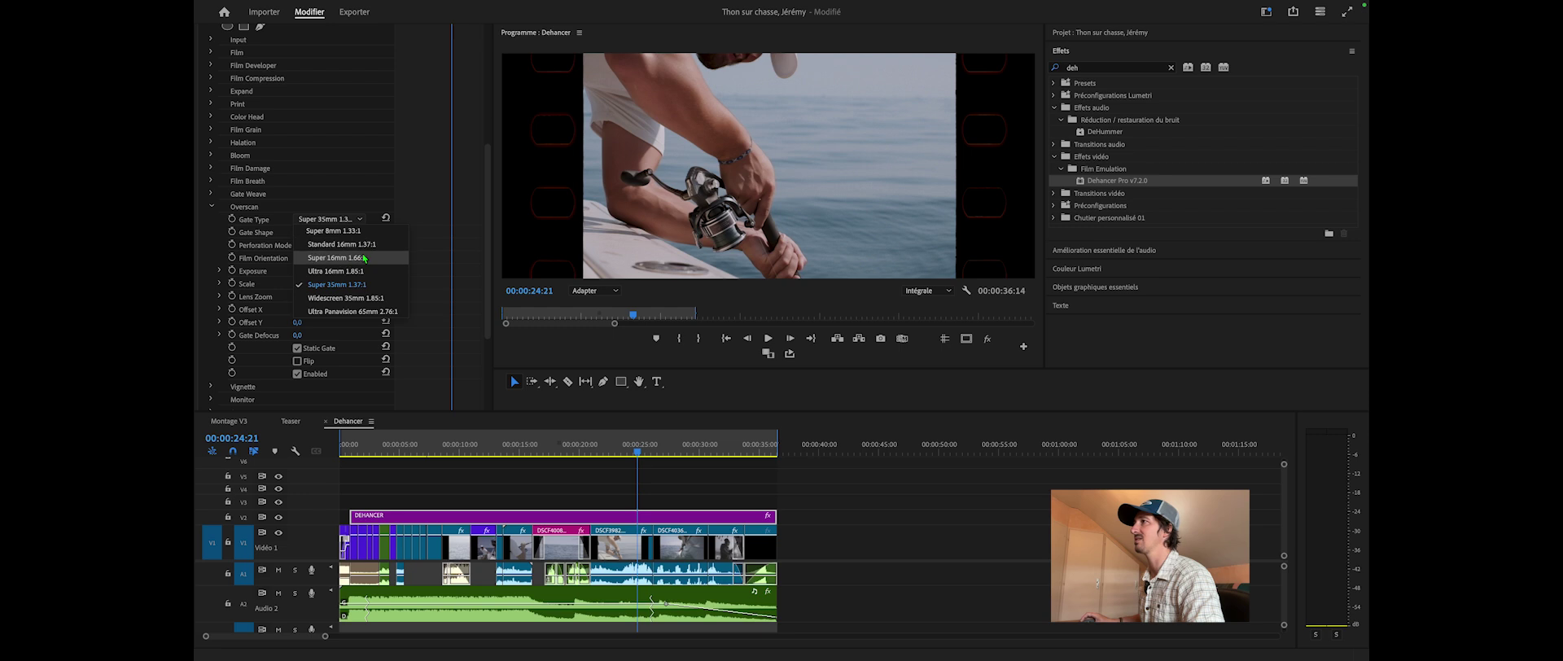
{"action": "left_click", "coordinate": [393, 282]}
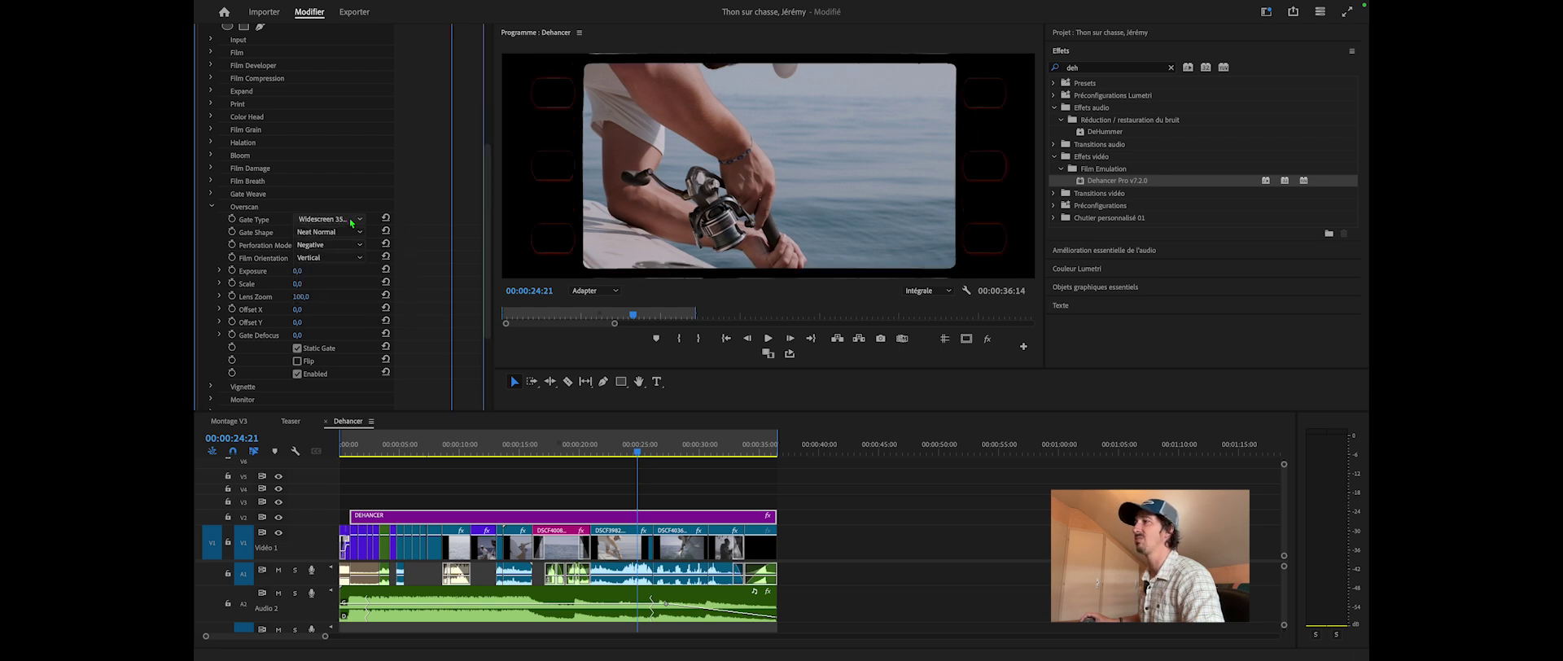
{"action": "left_click", "coordinate": [298, 375]}
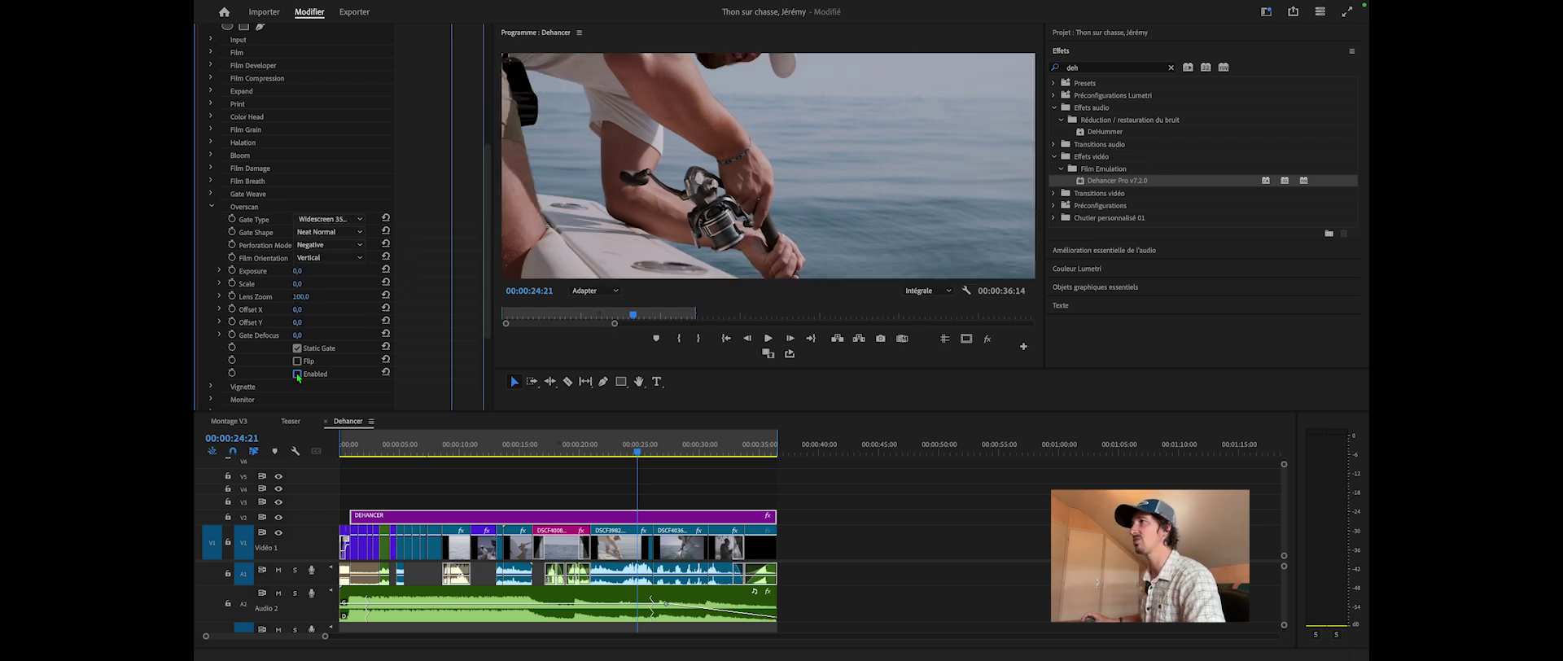
{"action": "left_click", "coordinate": [214, 208]}
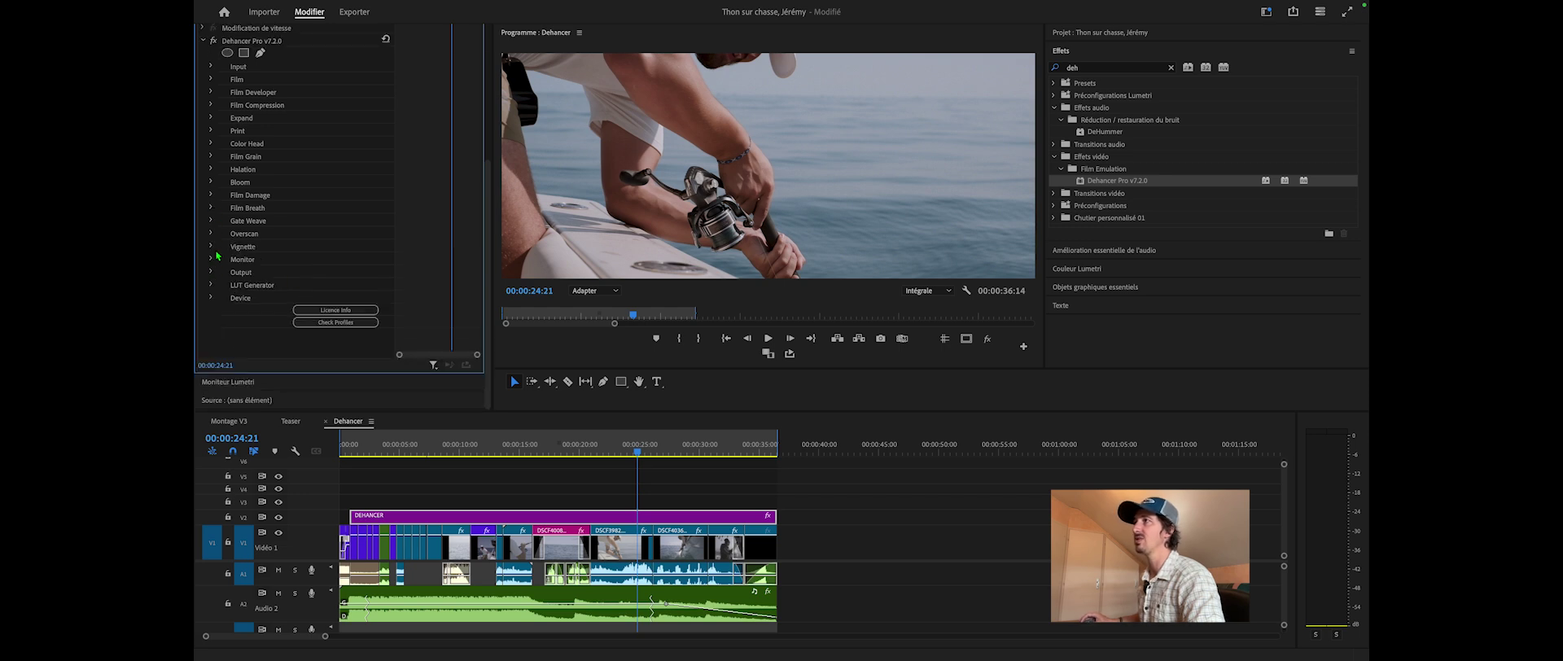
Step: Examine the Vignette settings and check the image's exposure with the Monitor's False Color IRE view, switching it off again
{"action": "left_click", "coordinate": [211, 247]}
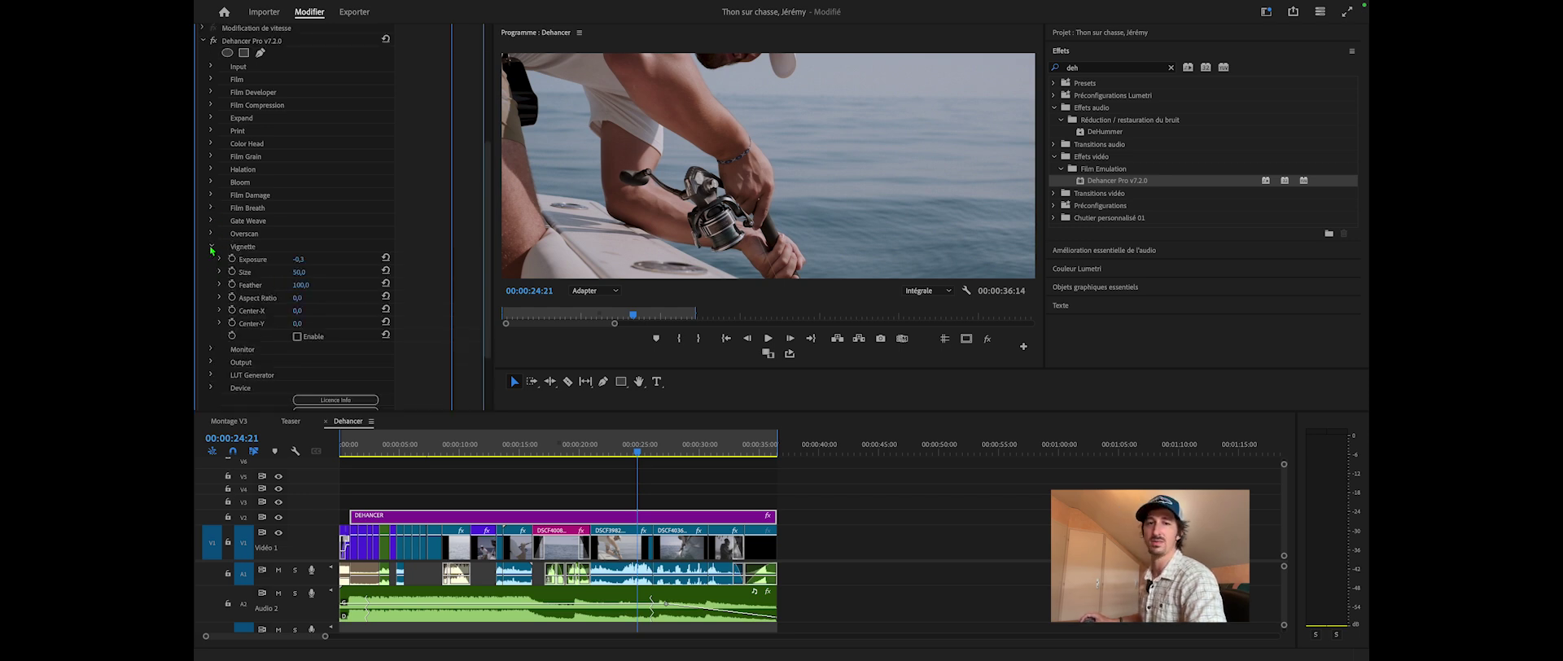
{"action": "left_click", "coordinate": [211, 248]}
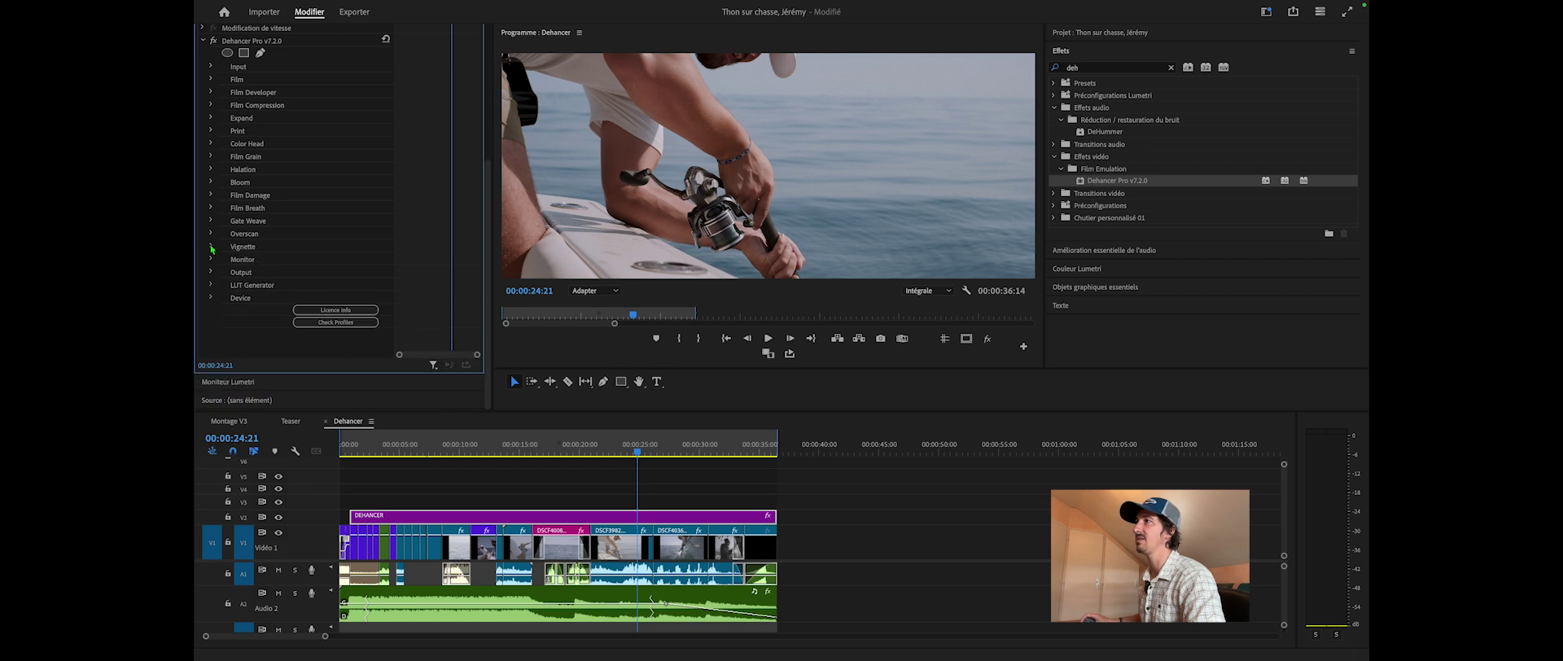
{"action": "left_click", "coordinate": [211, 260]}
{"action": "left_click", "coordinate": [298, 272]}
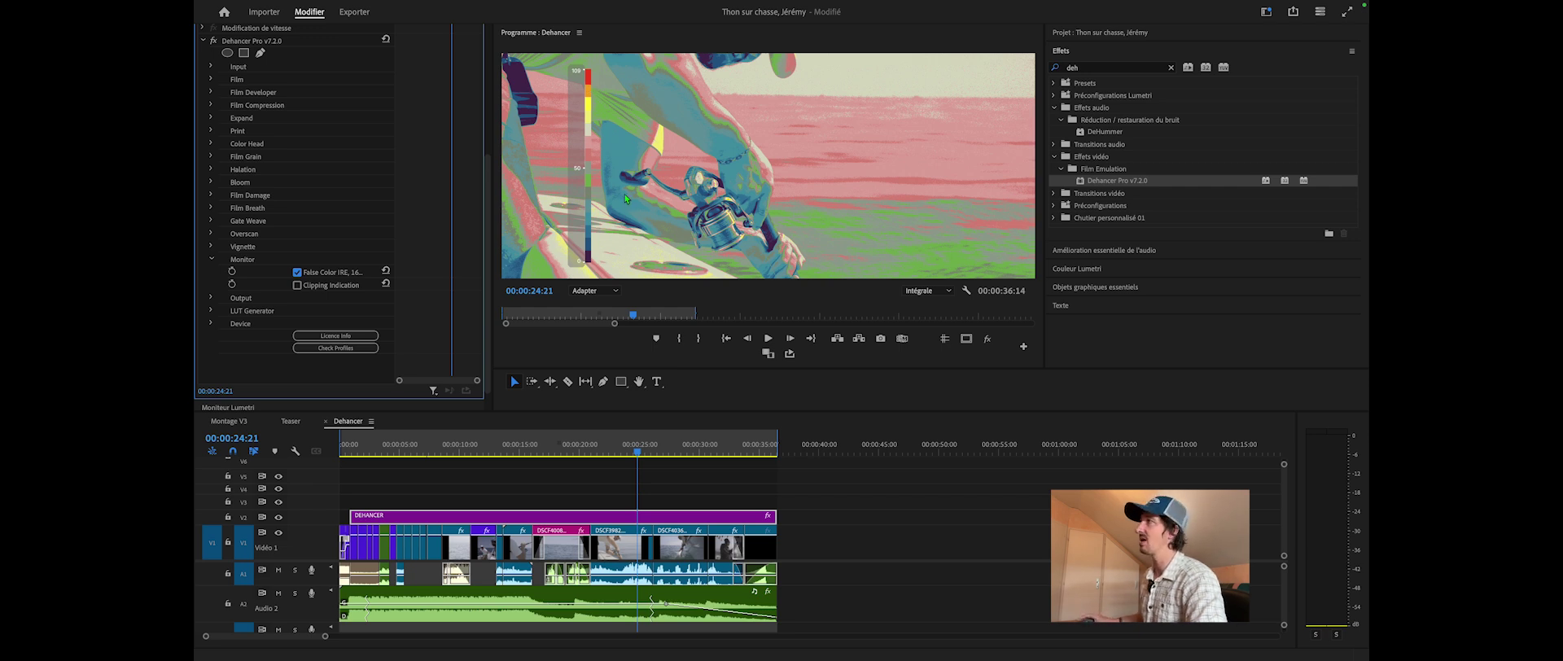
{"action": "left_click", "coordinate": [298, 273]}
{"action": "left_click", "coordinate": [212, 260]}
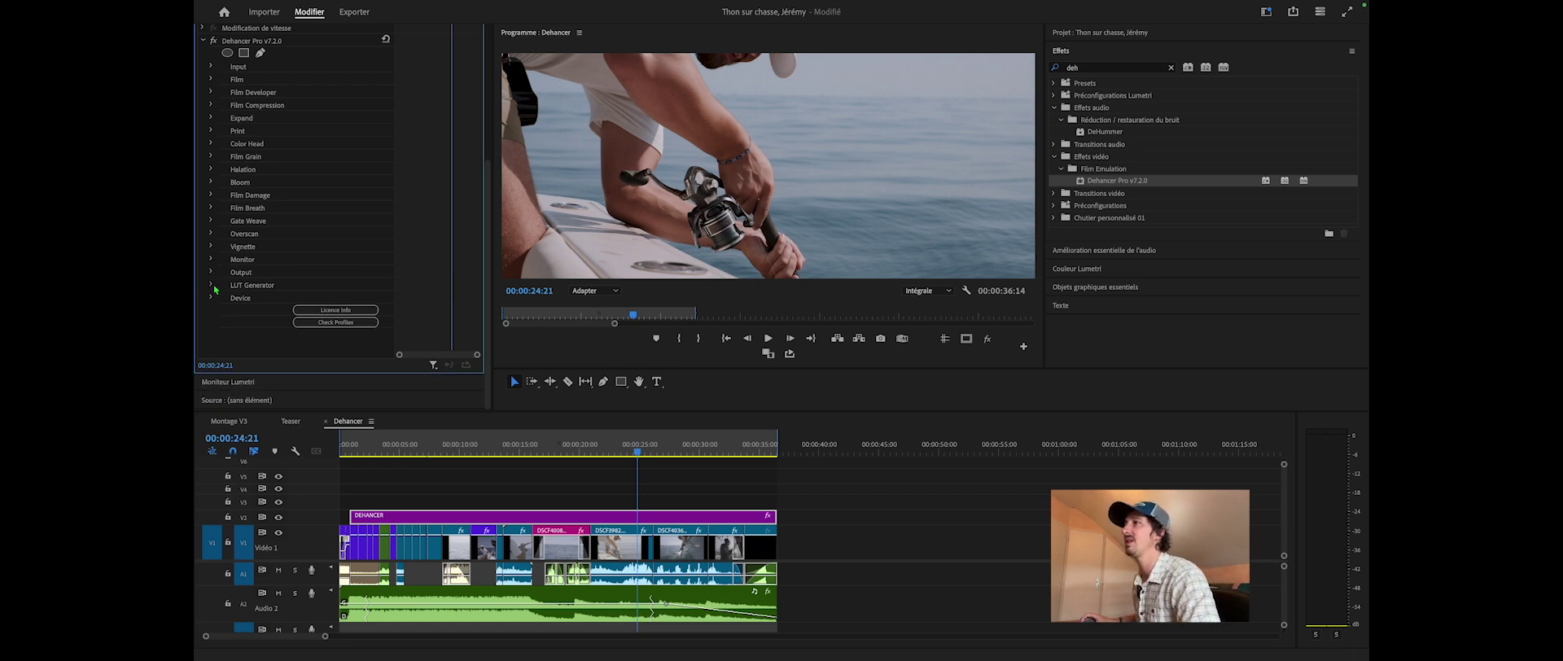
Step: Examine the LUT Generator settings of the Dehancer effect
{"action": "left_click", "coordinate": [211, 285]}
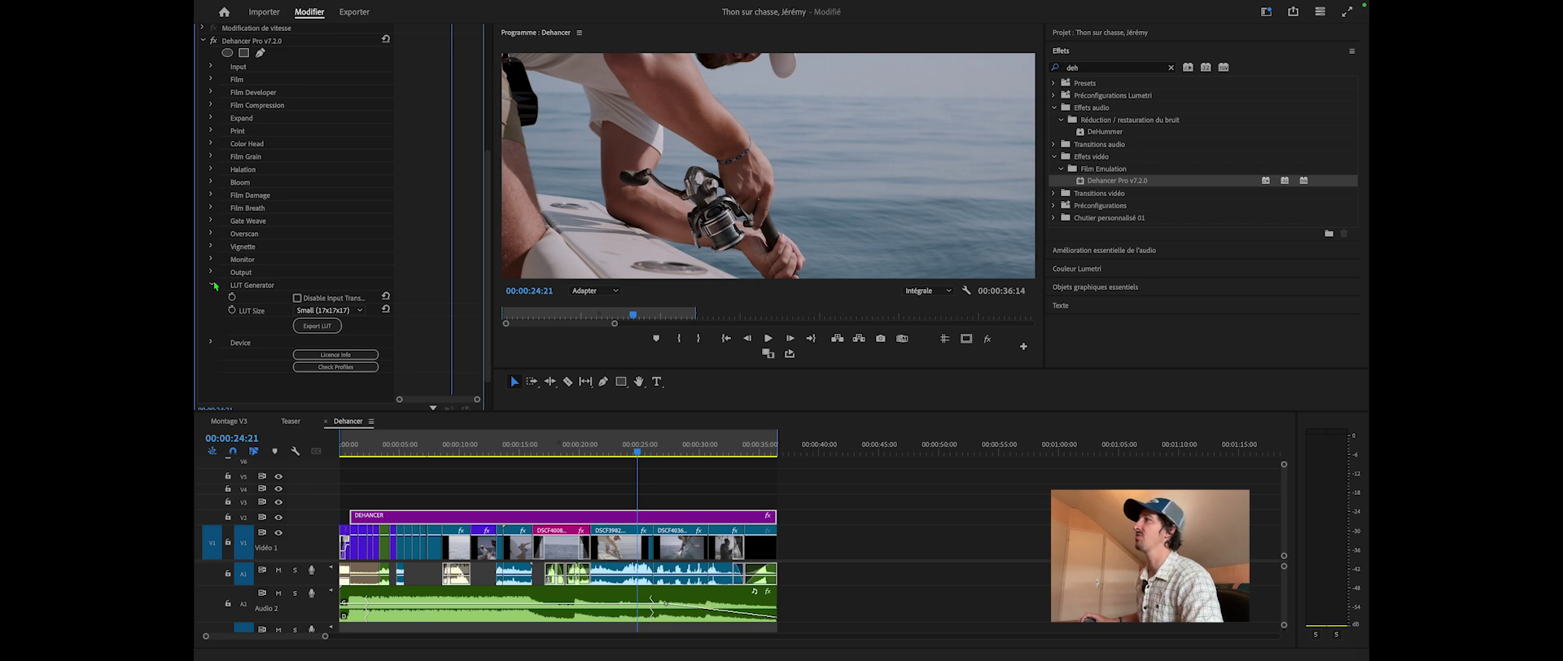